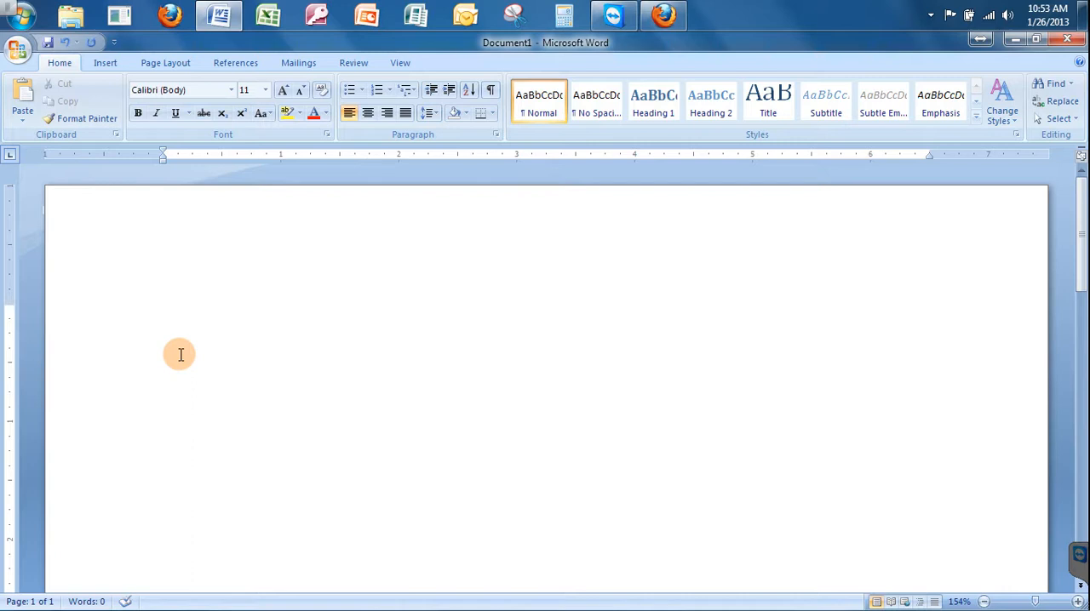
Write the indented sentence "This is the day the Lord has made, I shall rejoice and be glad in it!" in the blank document.
type("This is the da")
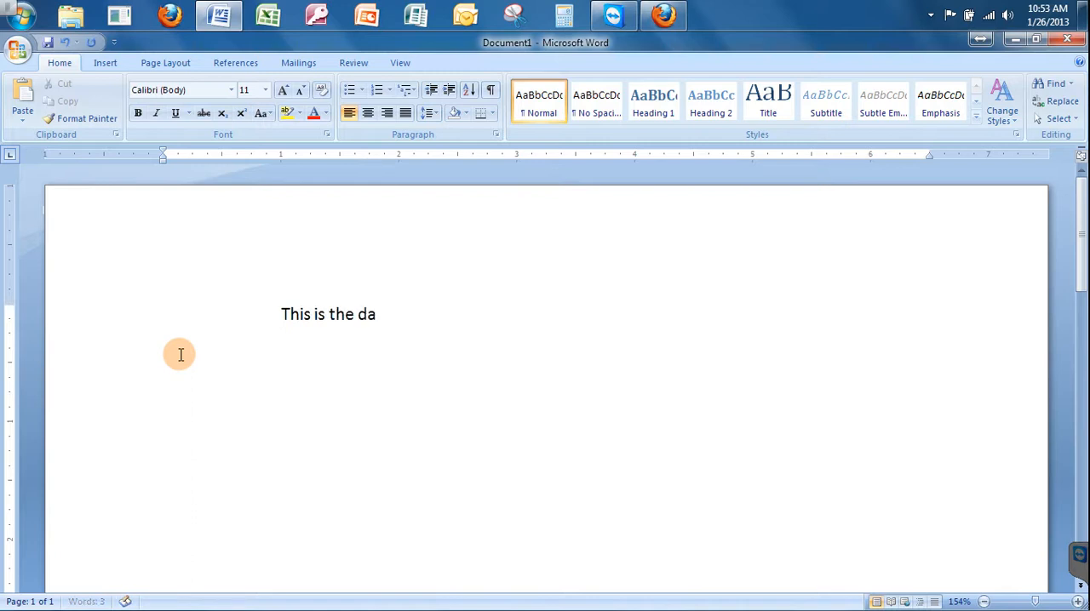
type("y the Lord has made,")
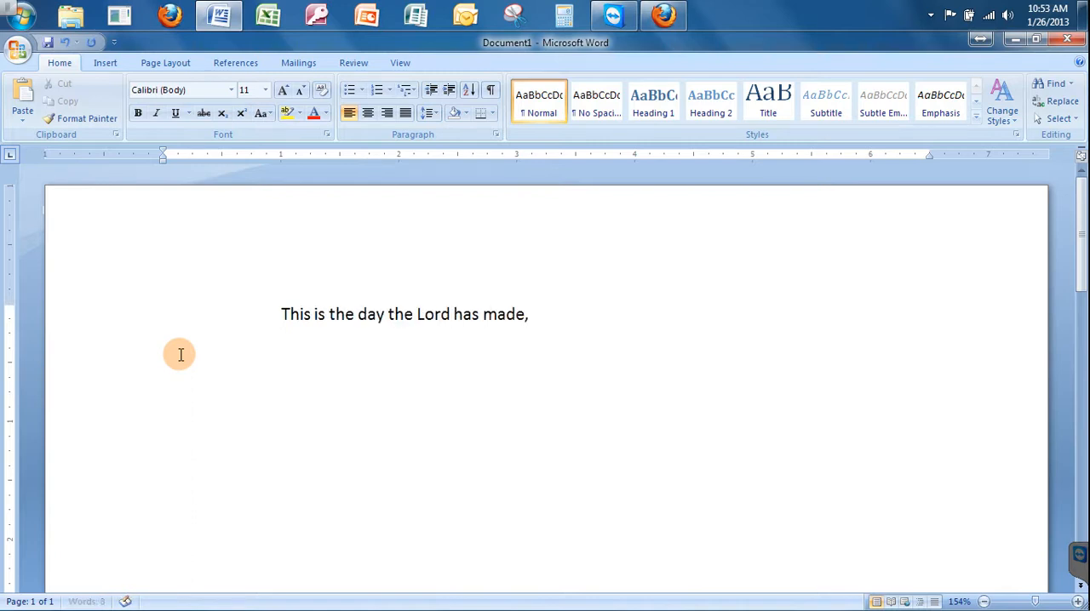
type(" I shall rejoic")
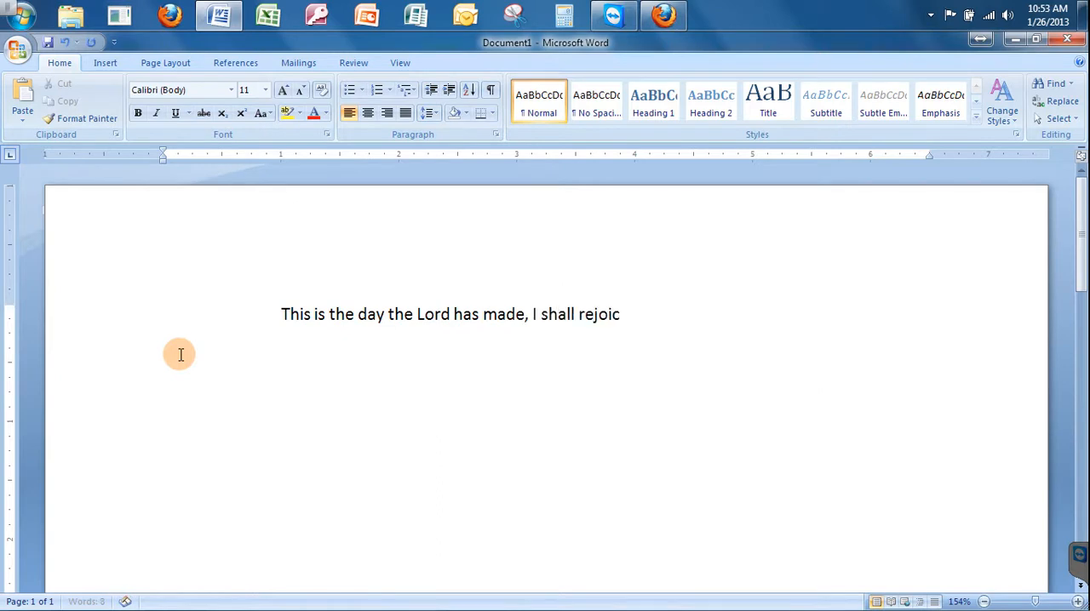
type("e and be g")
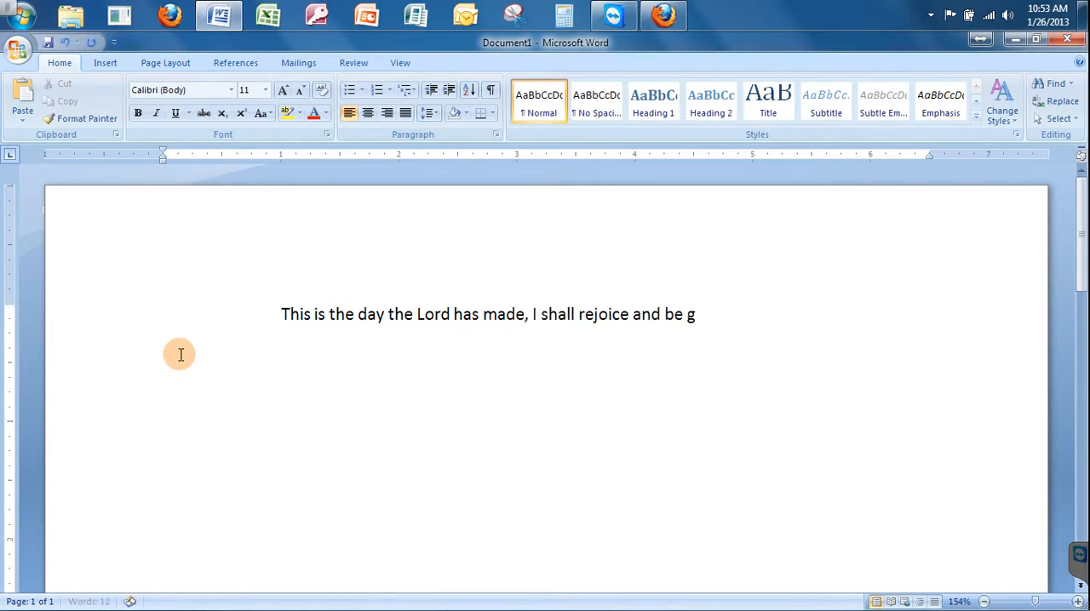
type("lad in it! Prai")
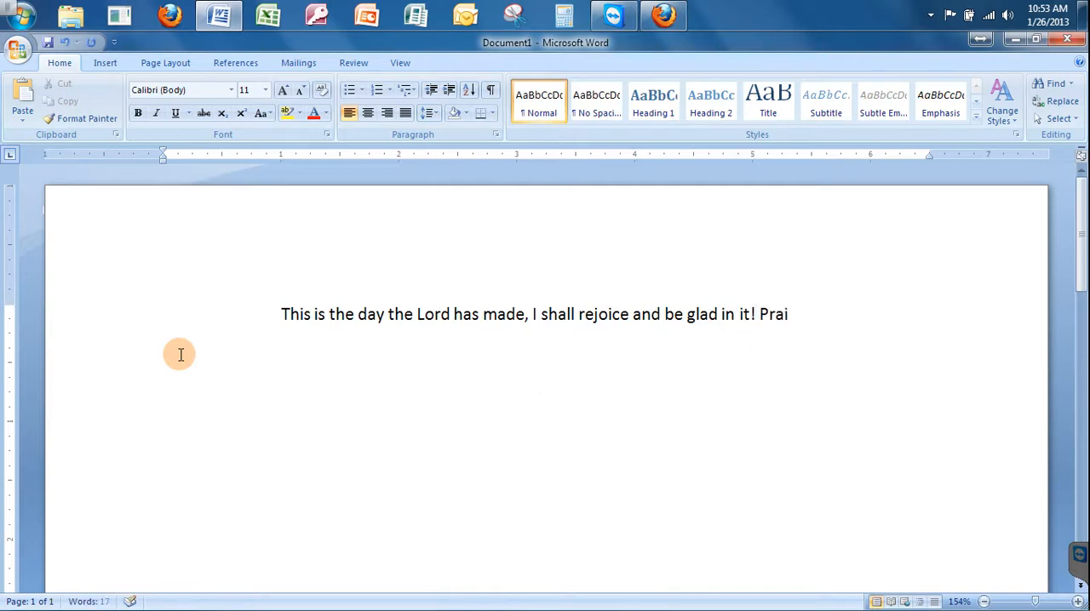
type("se the Lord H")
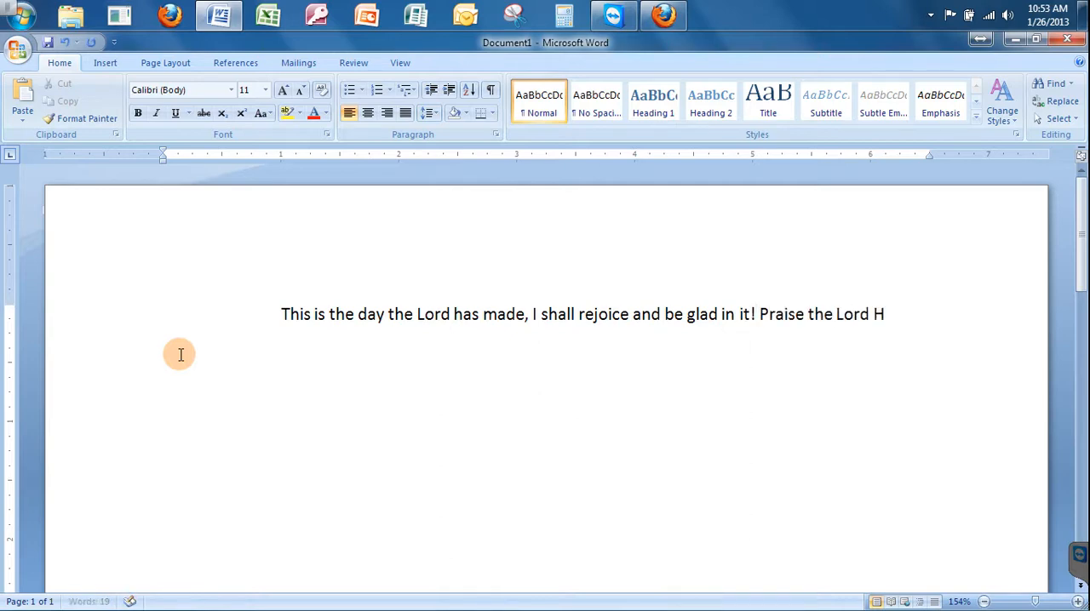
Continue the paragraph with "Praise the Lord Oh my soul and forget none of His benefits!" and start a new paragraph.
key("BackSpace")
type("Oh my soule and fo")
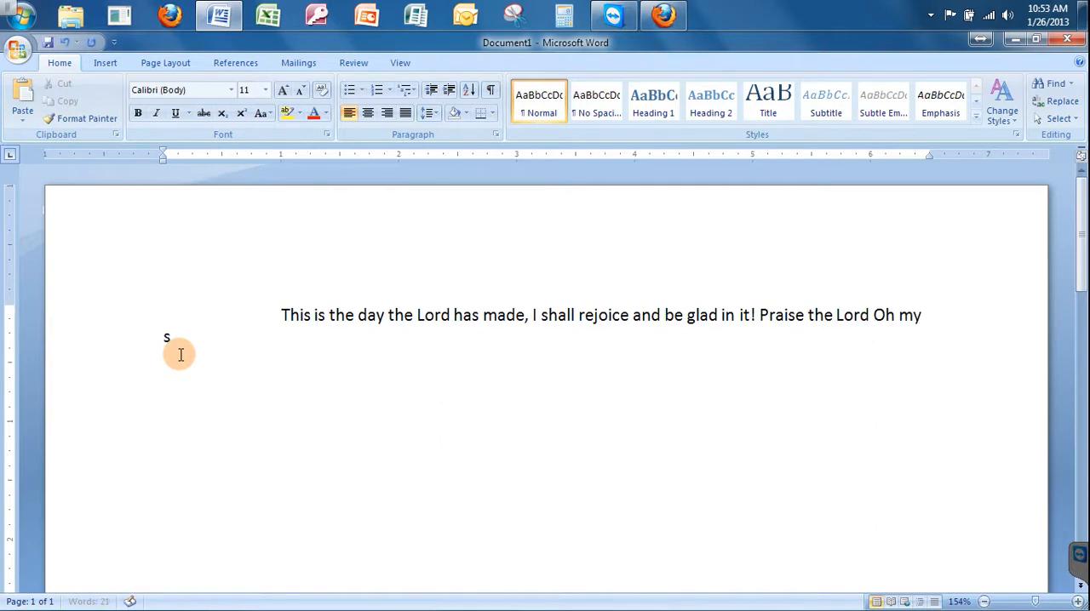
key("BackSpace")
key("BackSpace")
key("BackSpace")
key("BackSpace")
key("BackSpace")
key("BackSpace")
key("BackSpace")
key("BackSpace")
type("and forget non")
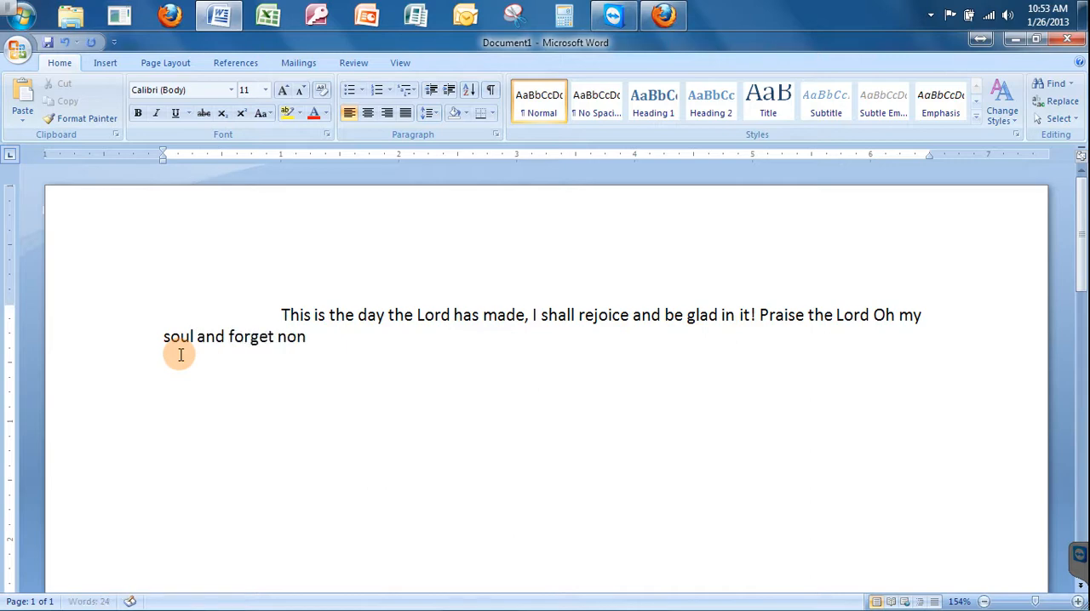
type("e of His benefit")
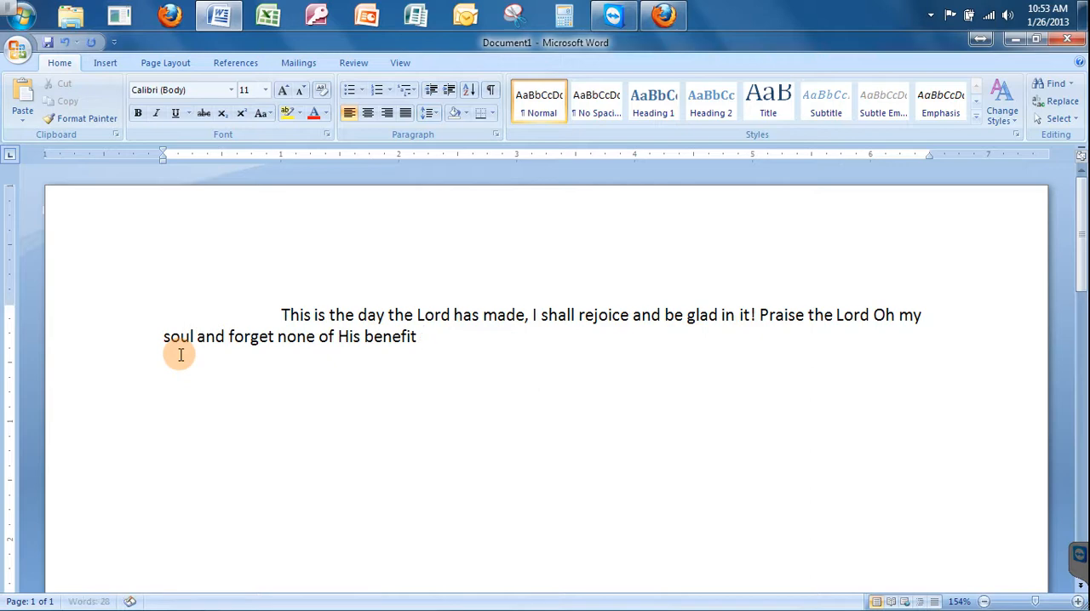
type("s!")
key("Return")
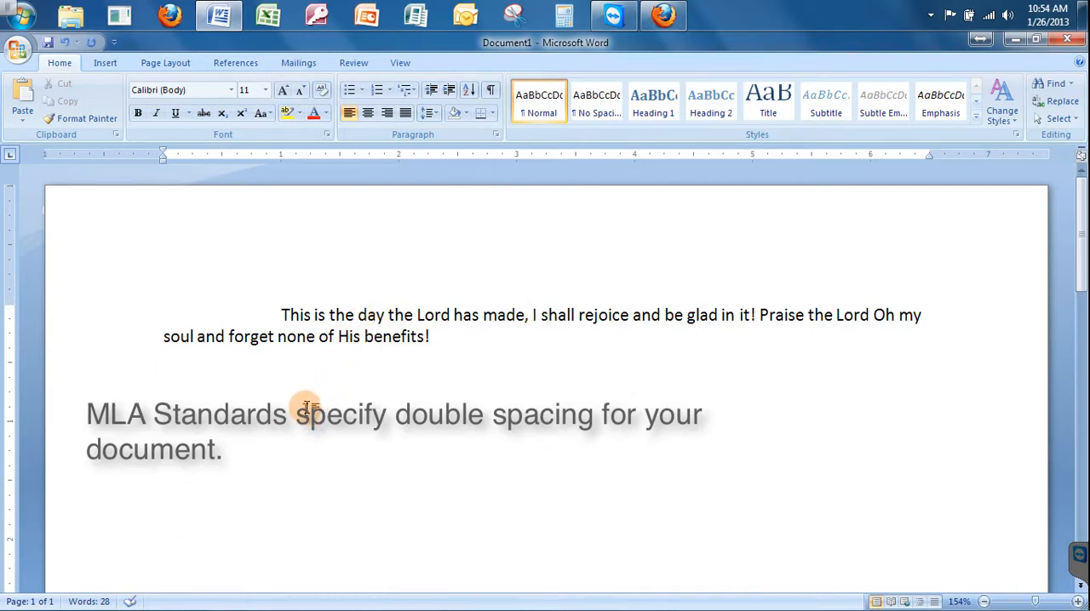
Select the whole text and set its paragraph line spacing to Double.
left_click_drag(160, 375, 96, 294)
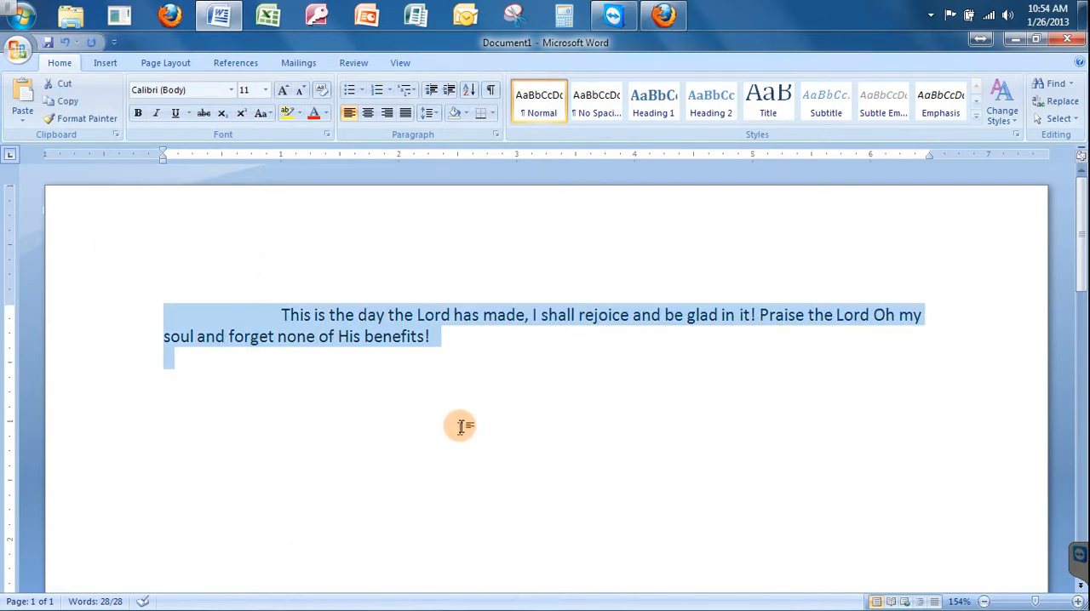
left_click(144, 66)
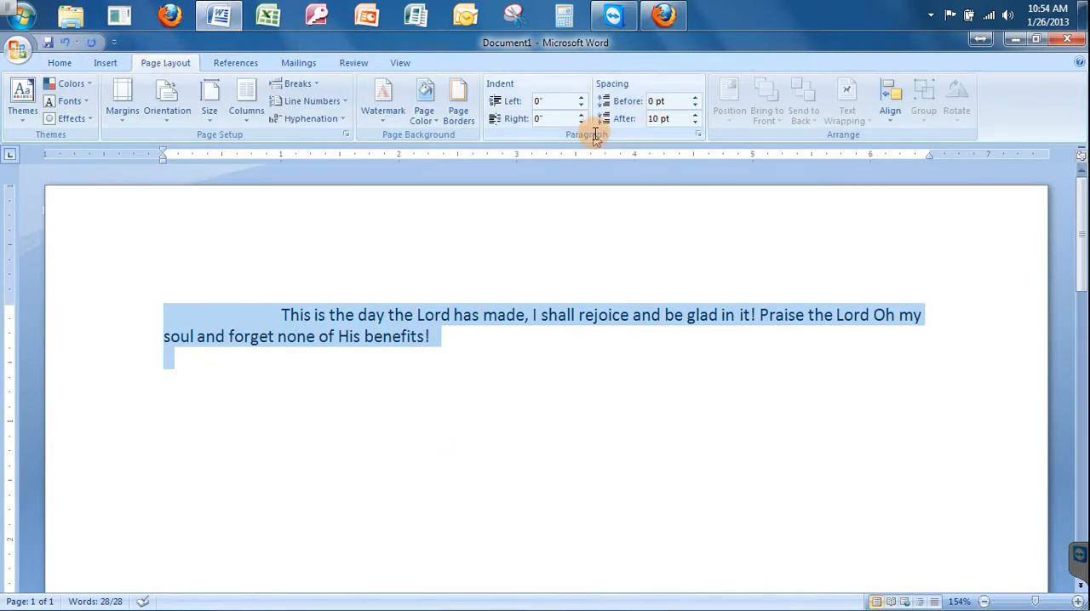
left_click(696, 138)
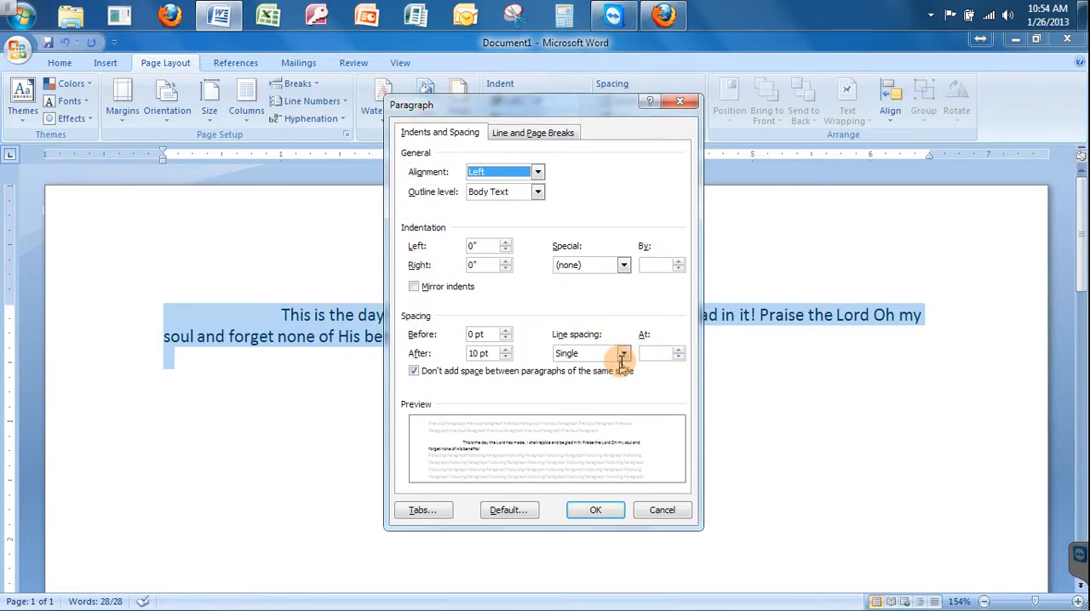
left_click(622, 354)
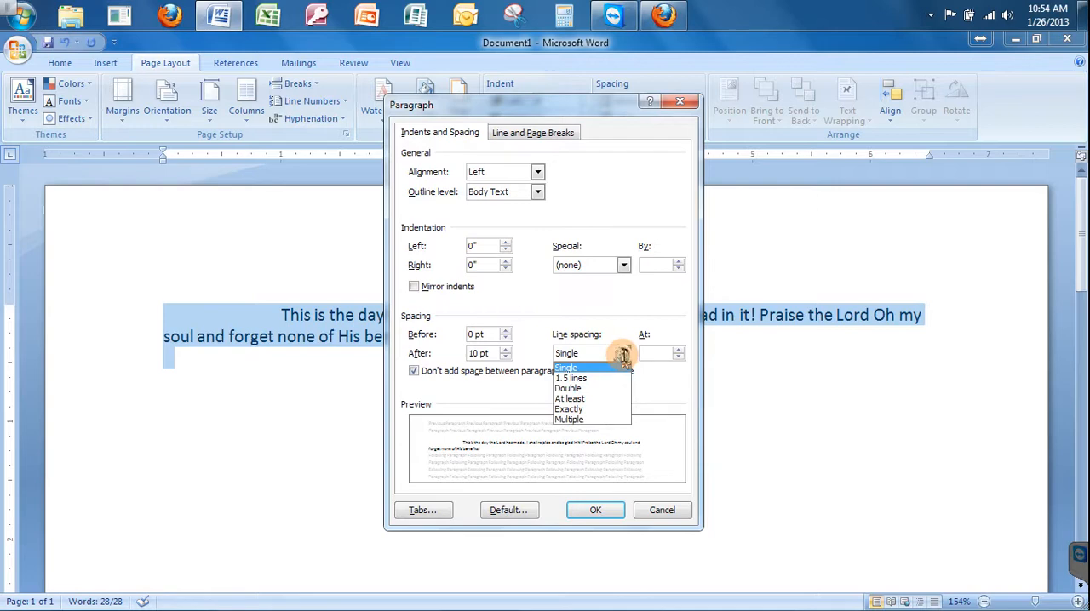
left_click(576, 388)
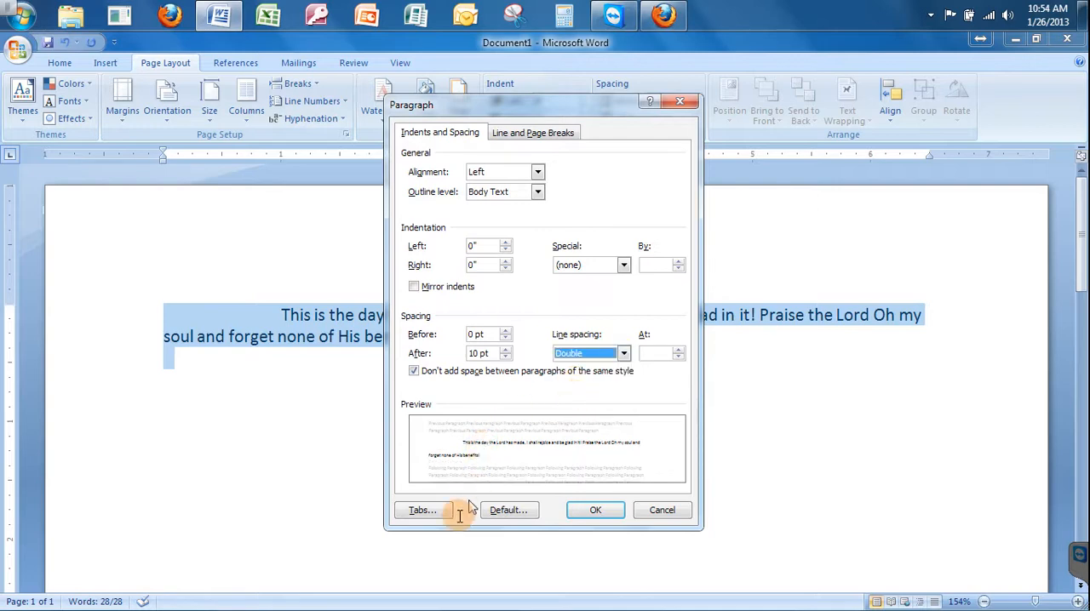
Set the default tab stops to 0.5" and apply the paragraph settings.
left_click(424, 511)
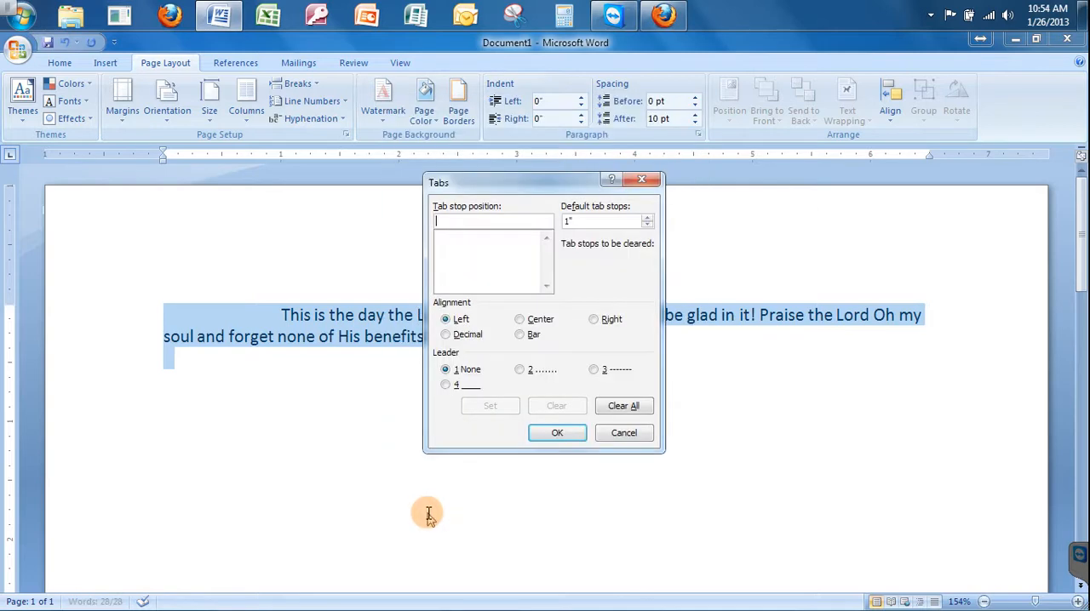
left_click(647, 227)
left_click(647, 226)
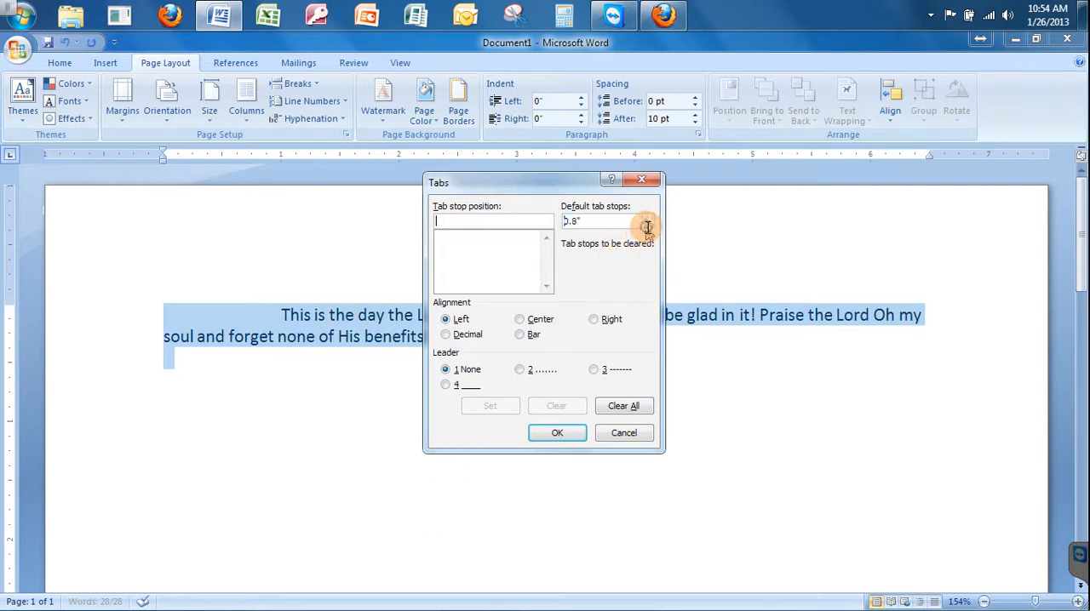
left_click(647, 226)
left_click(647, 226)
left_click(647, 226)
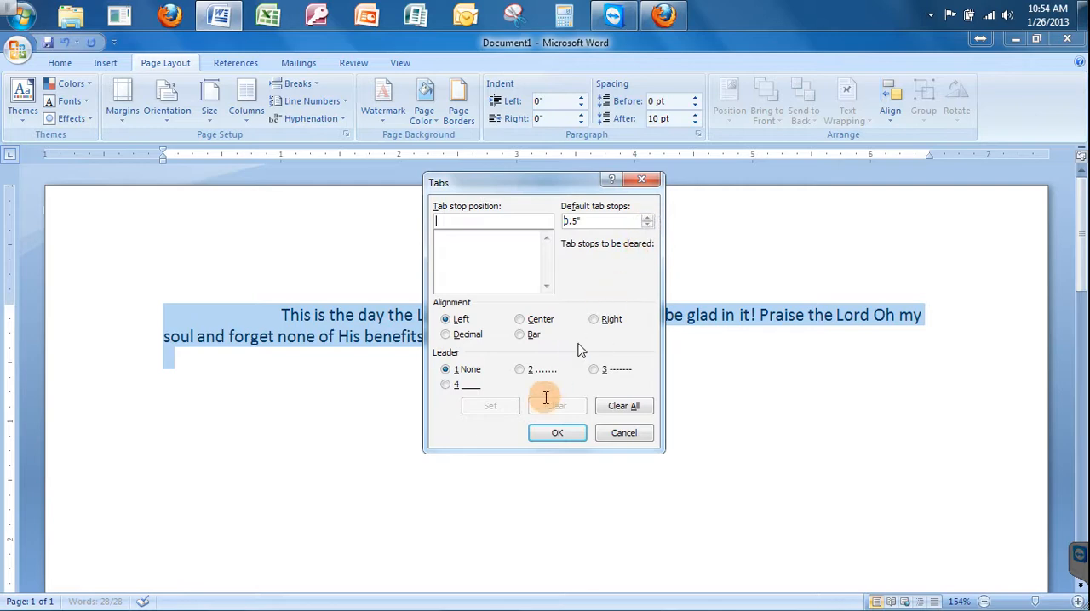
left_click(542, 432)
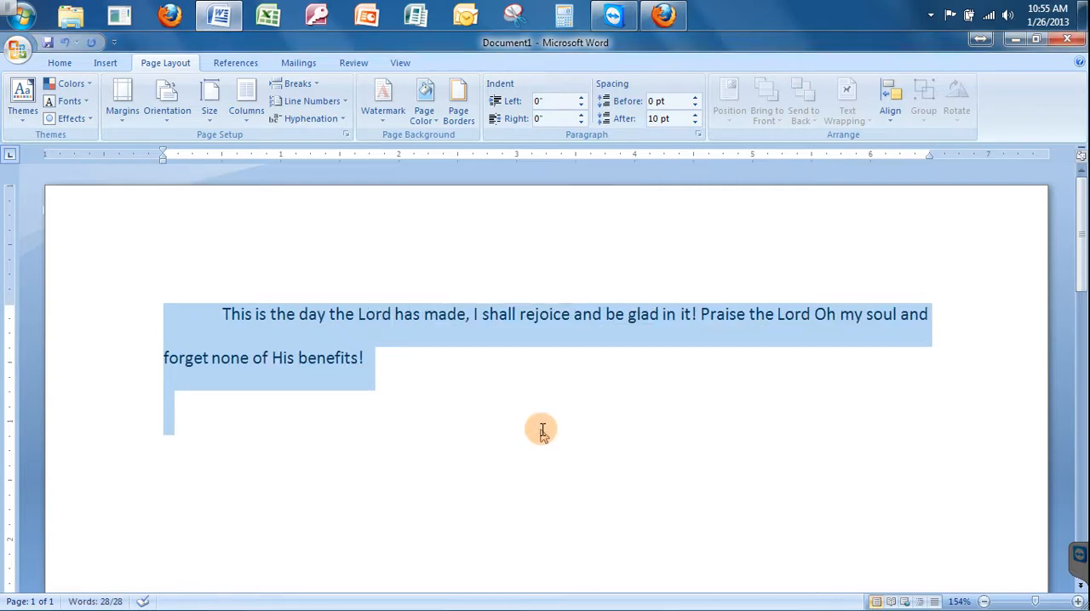
left_click(540, 431)
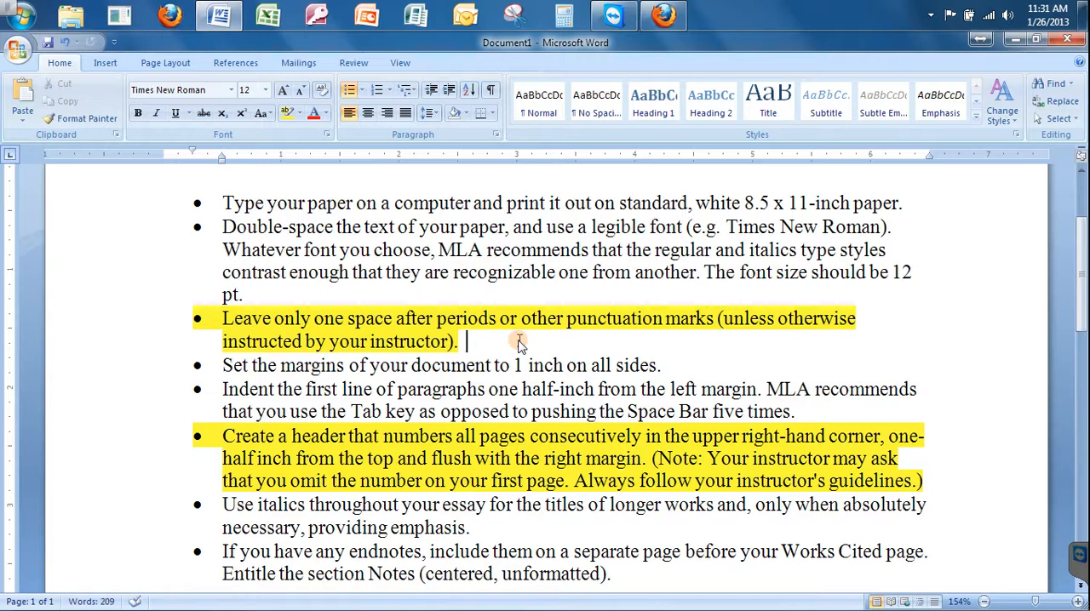
Add the sentence "That is double spaced after the period." to the end of the highlighted bullet about spacing after periods.
type("That is")
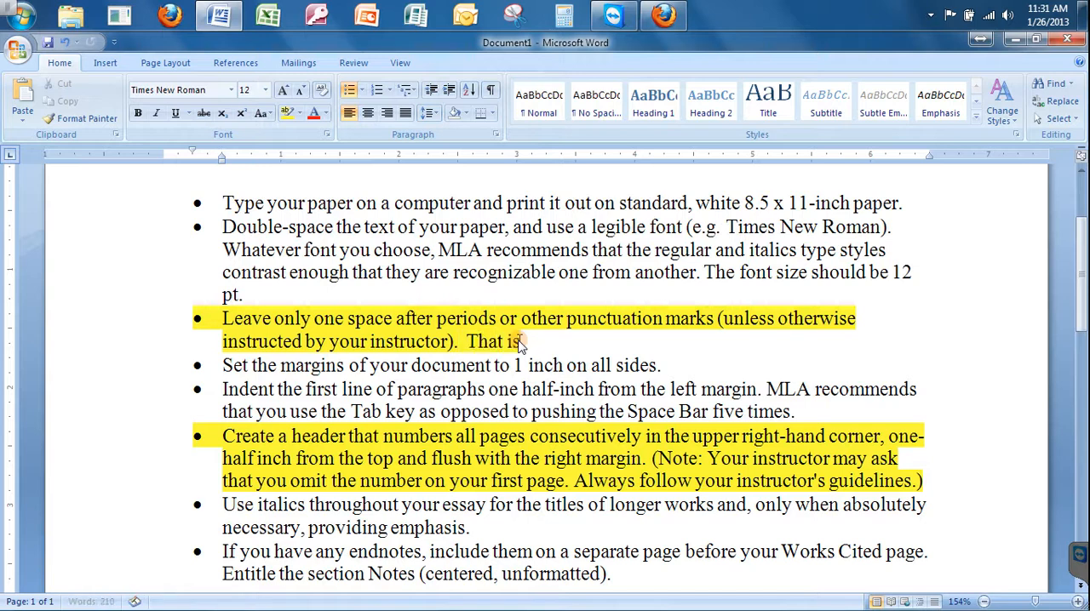
type(" double spac")
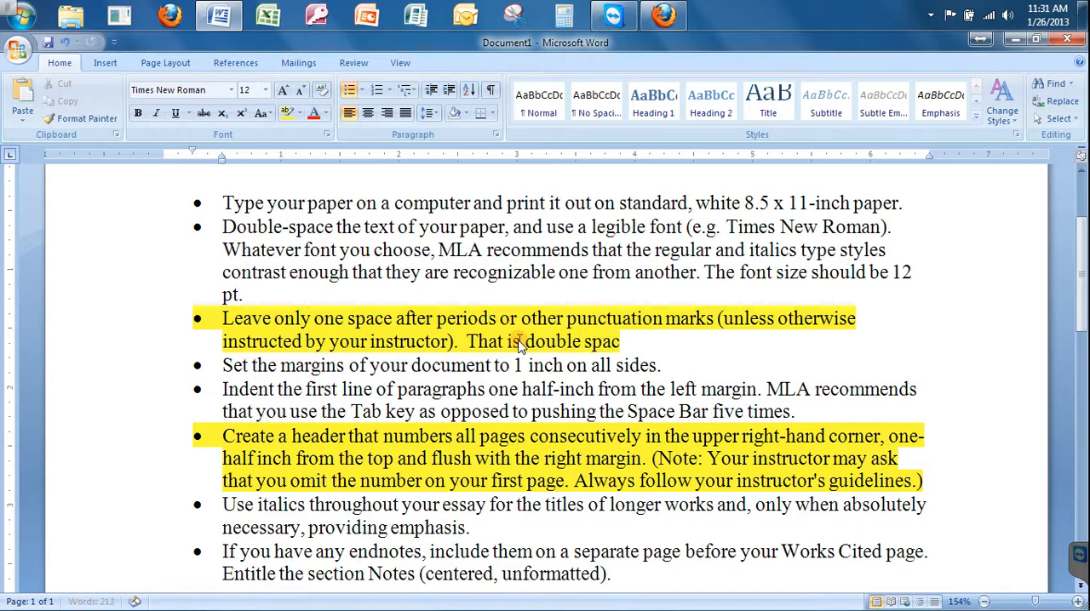
type("ed after the")
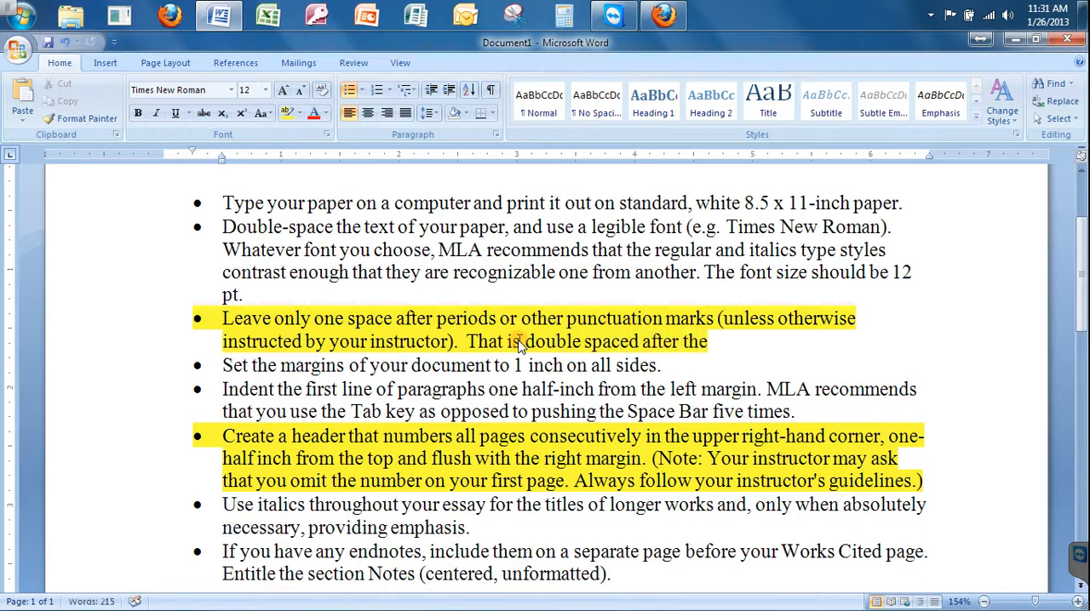
type(" period.")
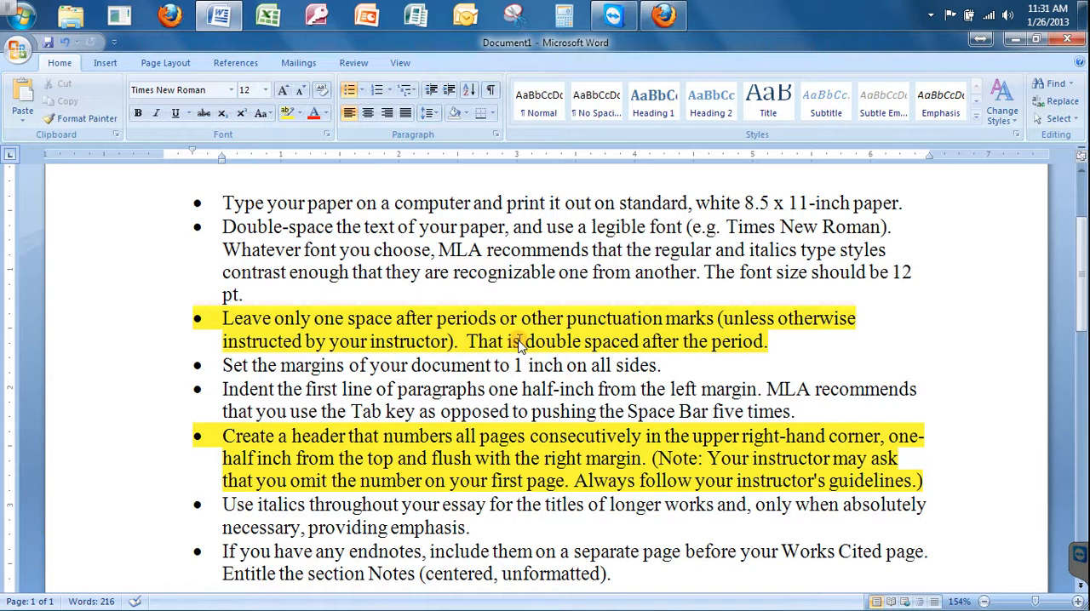
Delete the extra space before "That is double spaced" in the highlighted bullet, showing formatting marks only during the correction.
left_click(491, 90)
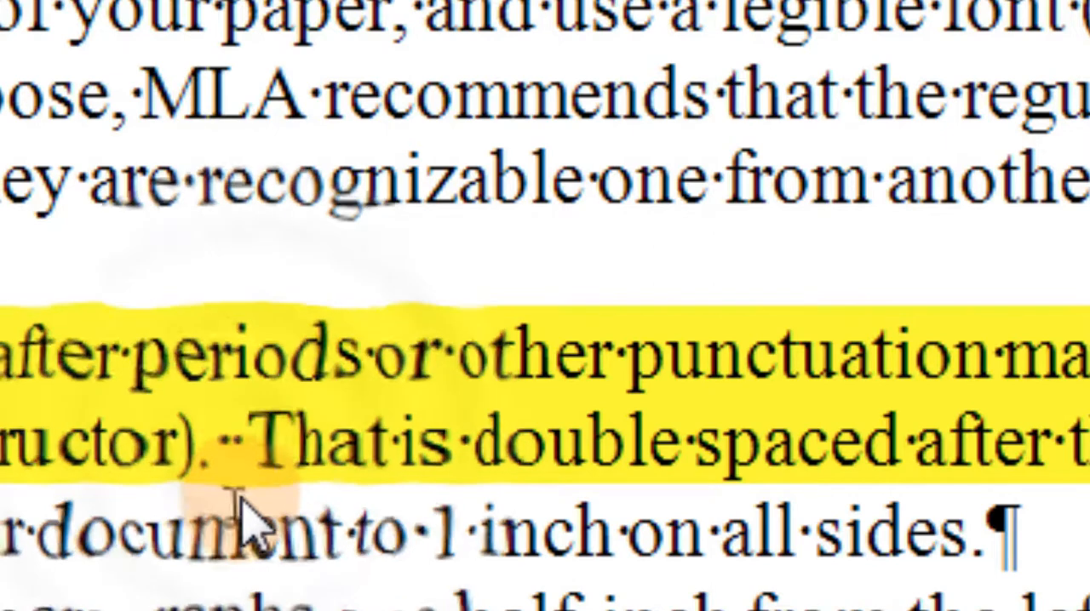
left_click(253, 449)
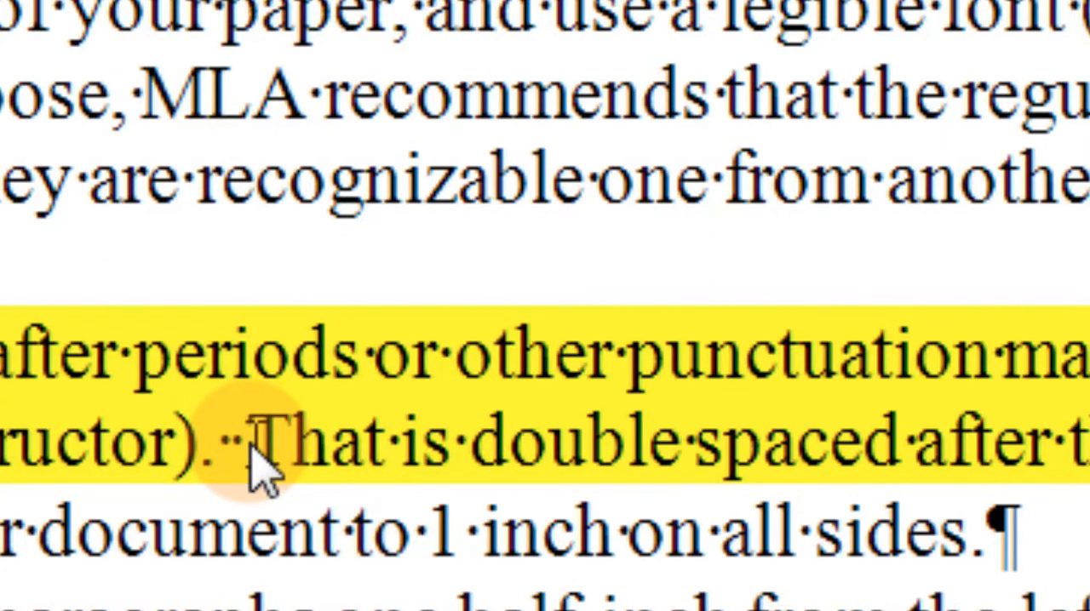
key("BackSpace")
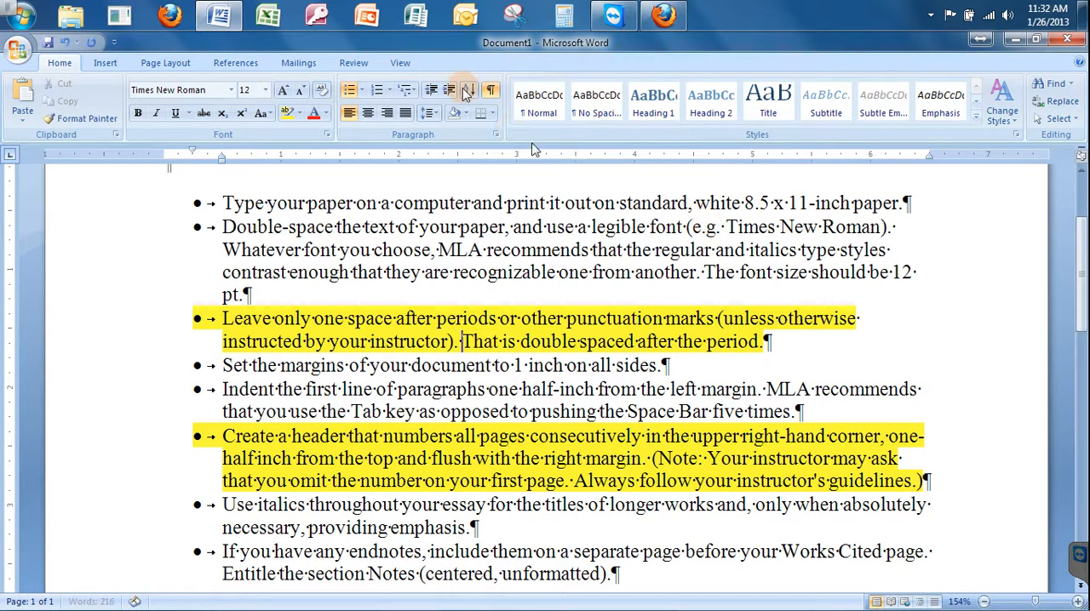
left_click(491, 92)
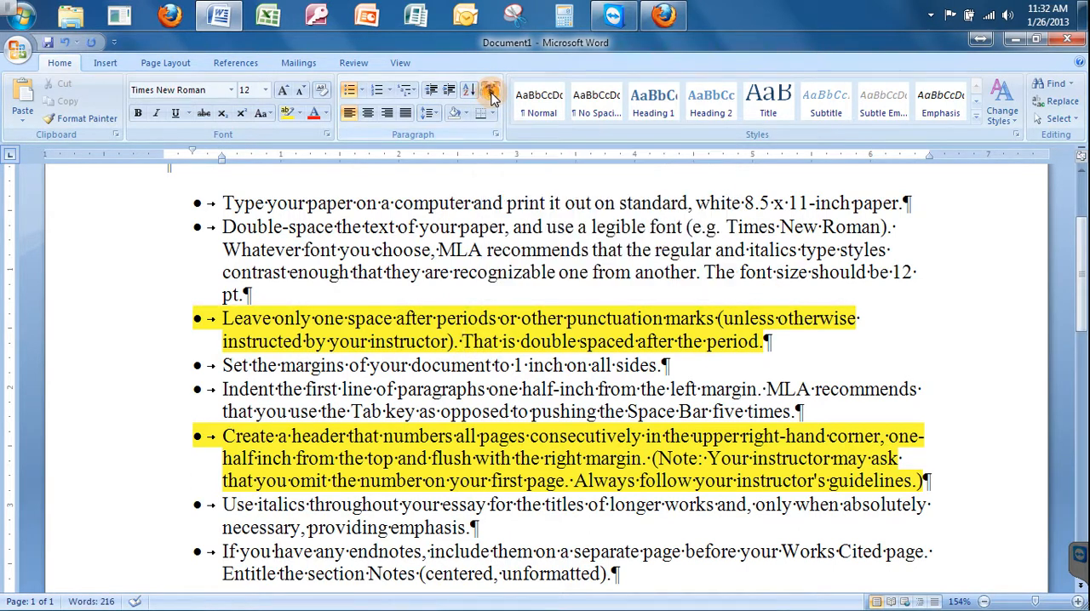
left_click(491, 92)
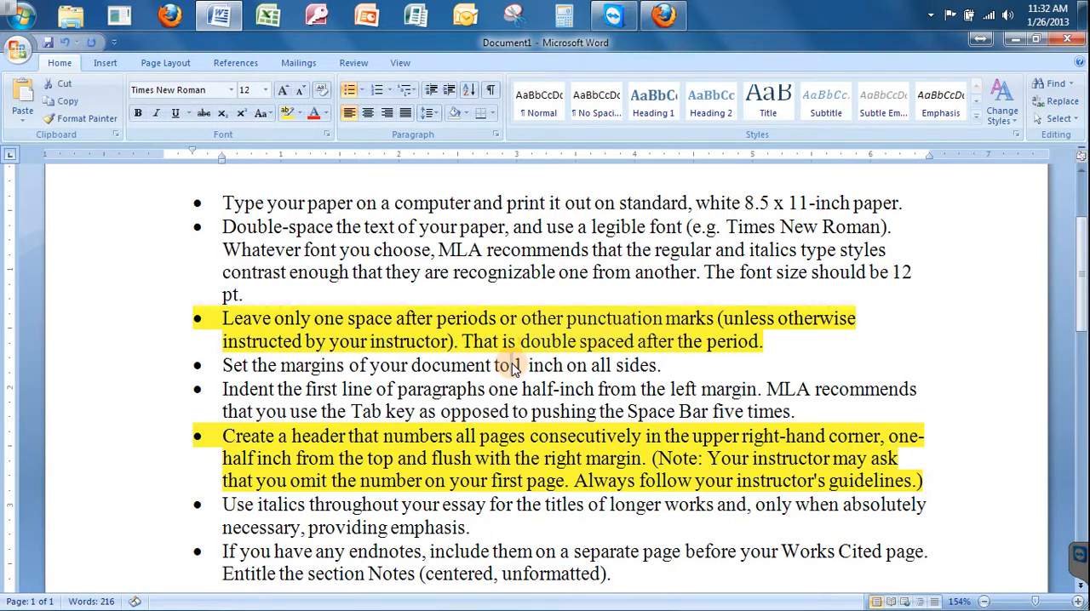
Open the page header for editing and insert a Right alignment tab relative to the Margin with no leader.
scroll(460, 400, "down", 1)
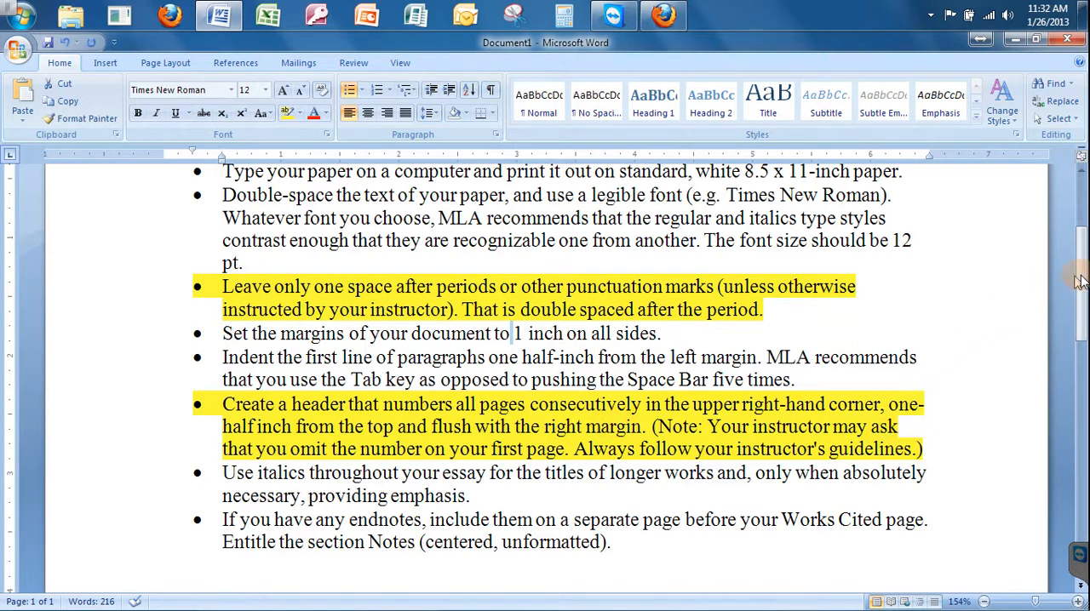
left_click_drag(1080, 283, 1080, 205)
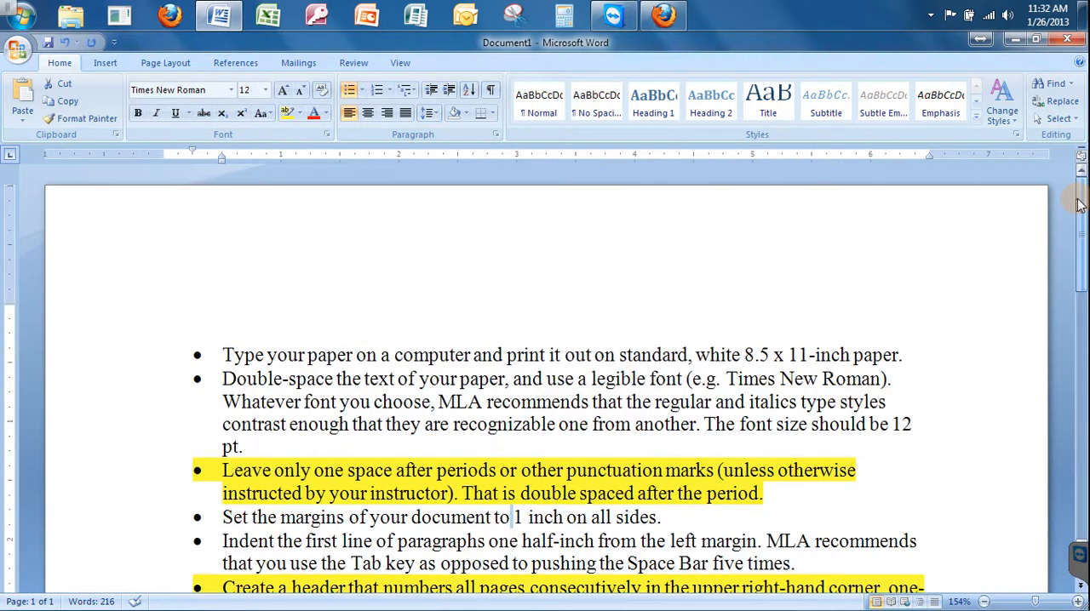
double_click(522, 246)
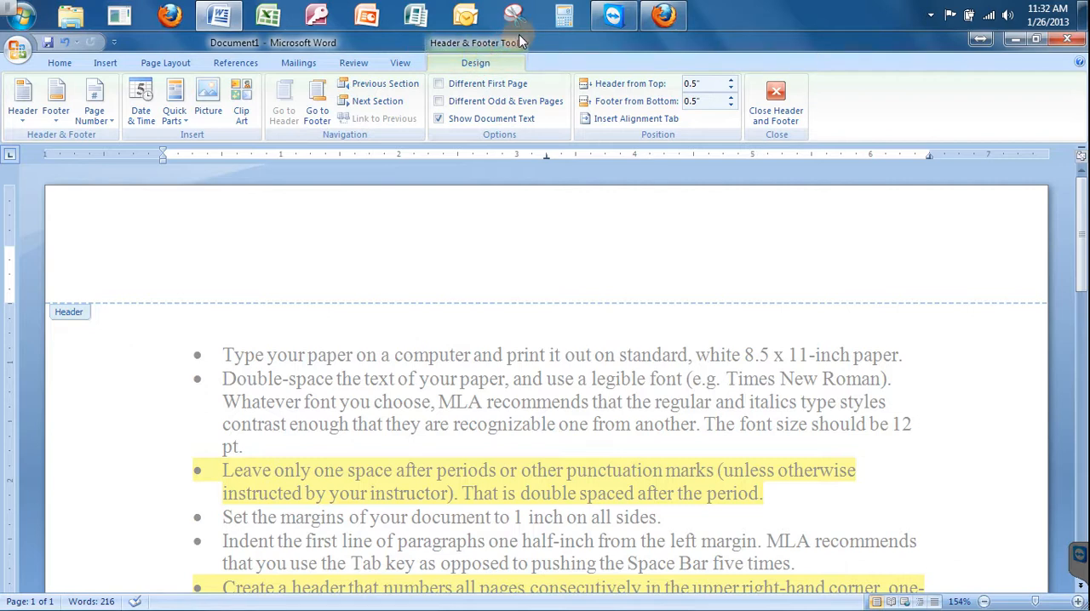
left_click(655, 124)
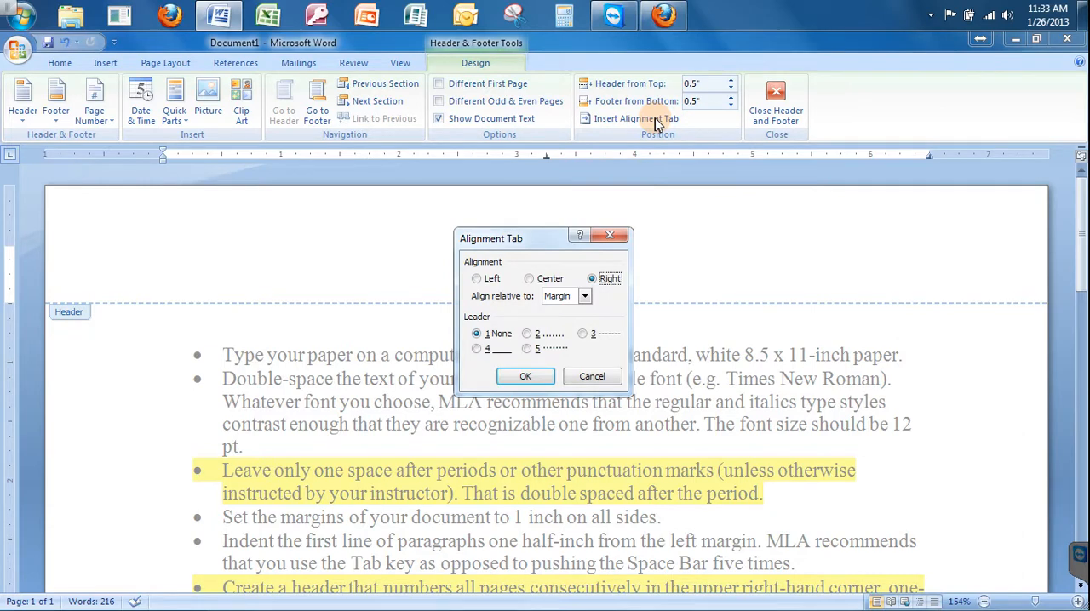
left_click(601, 280)
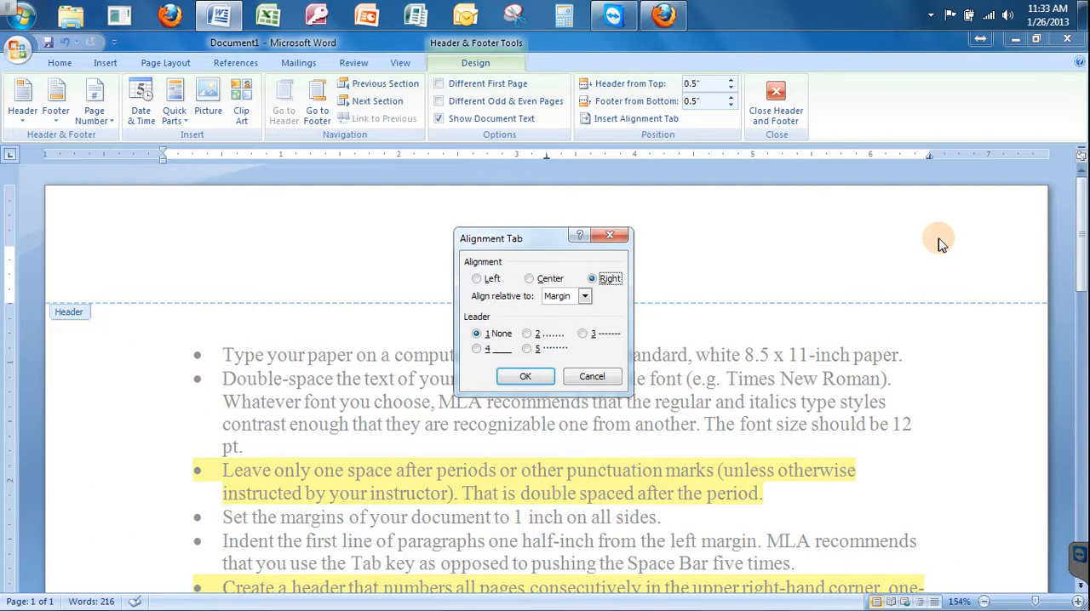
left_click(533, 377)
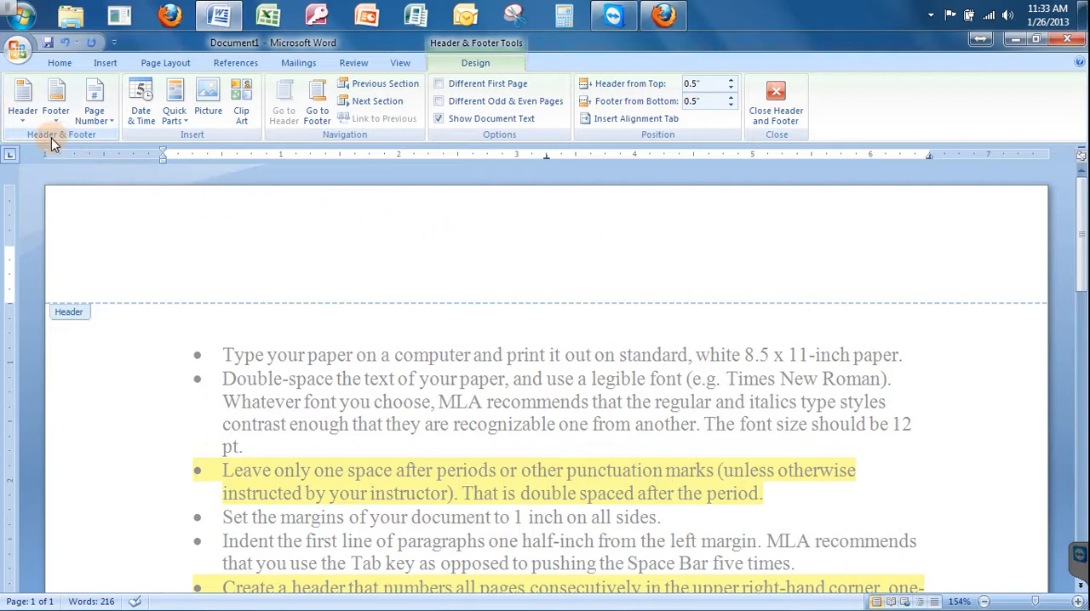
Insert a Plain Number page number at the current right-aligned position in the header and return to the document body.
left_click(100, 121)
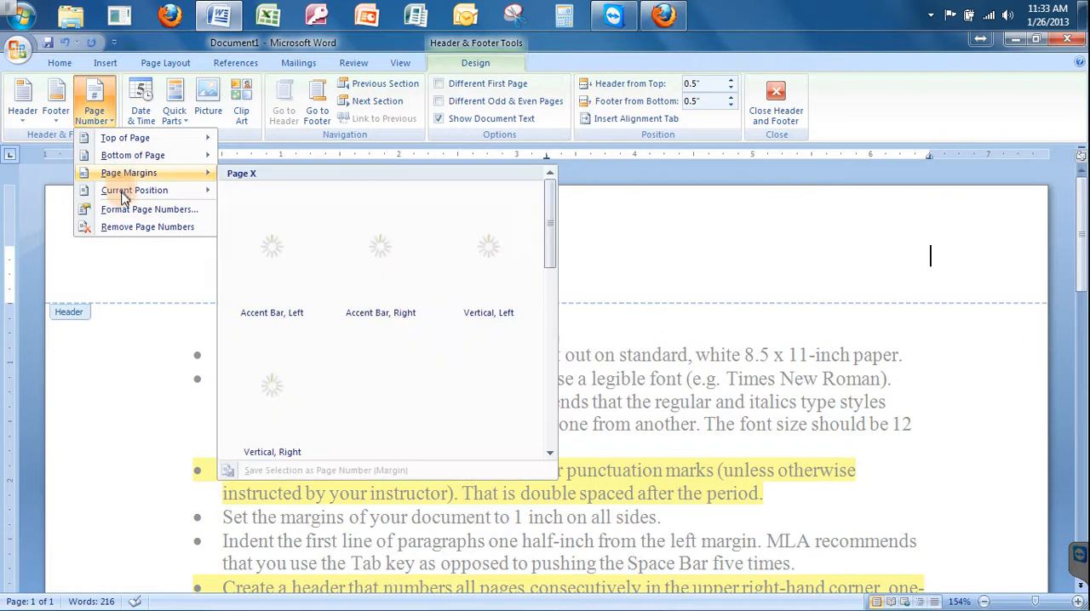
mouse_move(123, 195)
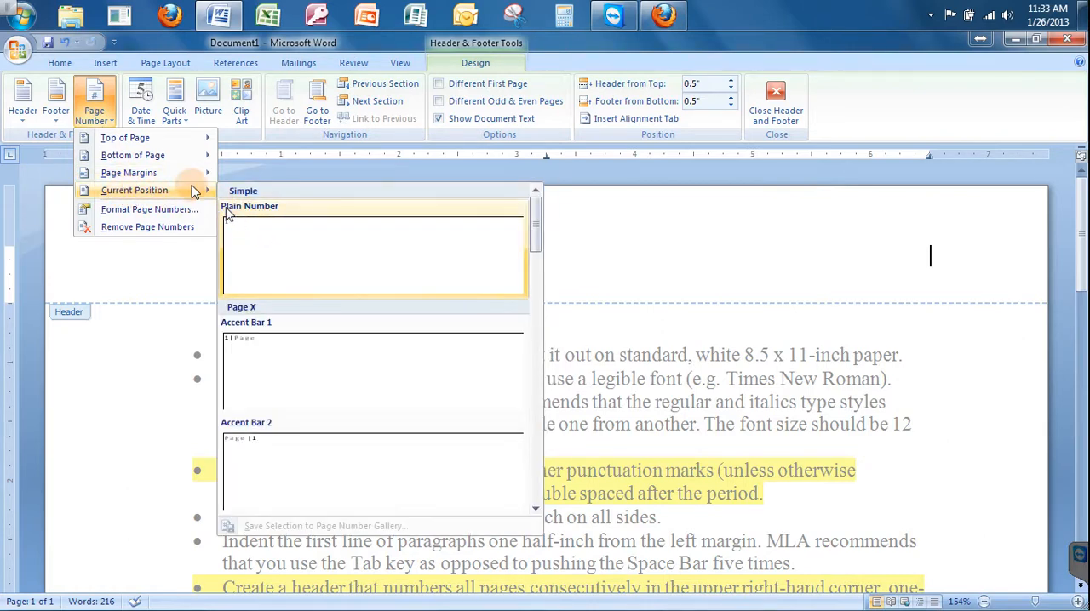
mouse_move(151, 141)
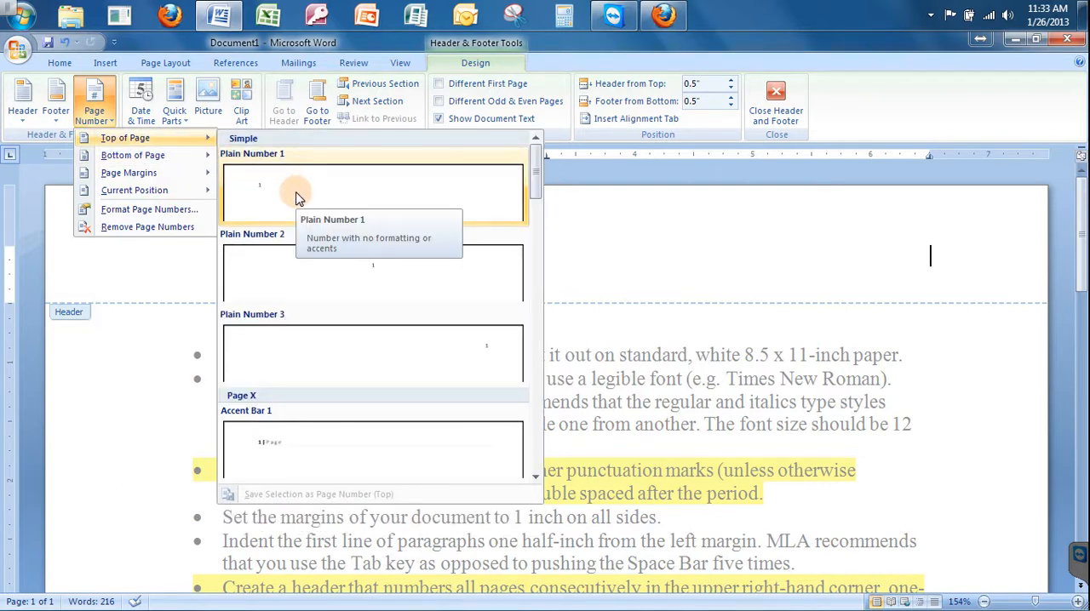
mouse_move(174, 193)
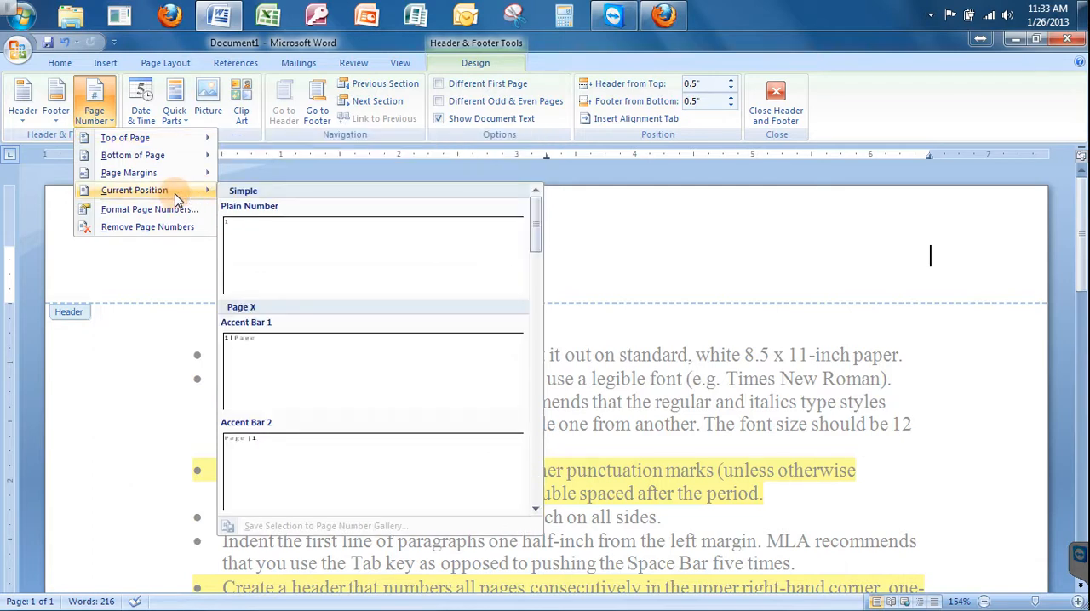
left_click(266, 236)
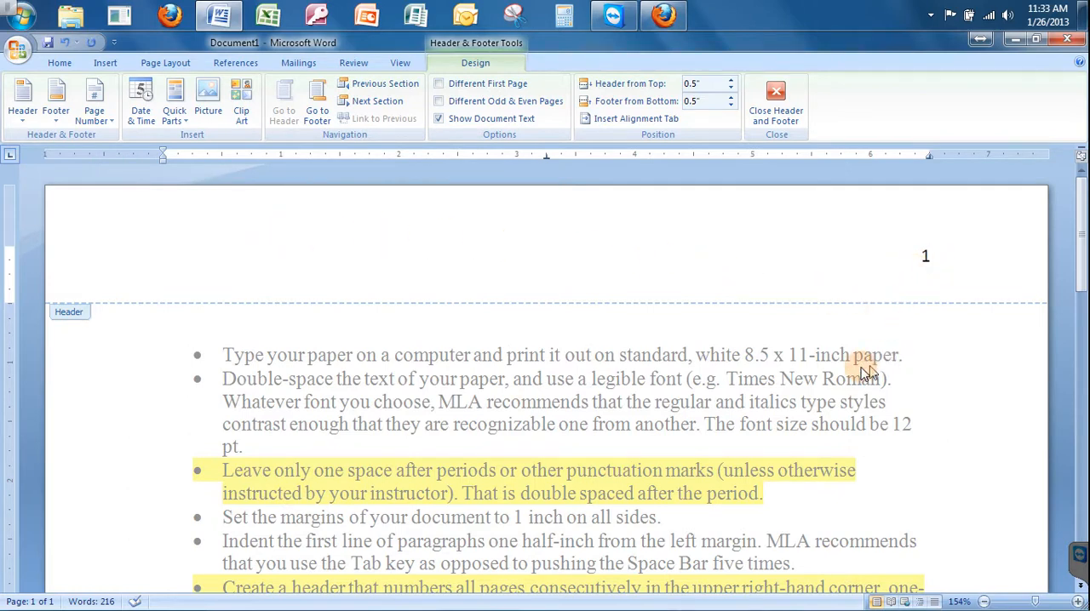
double_click(488, 361)
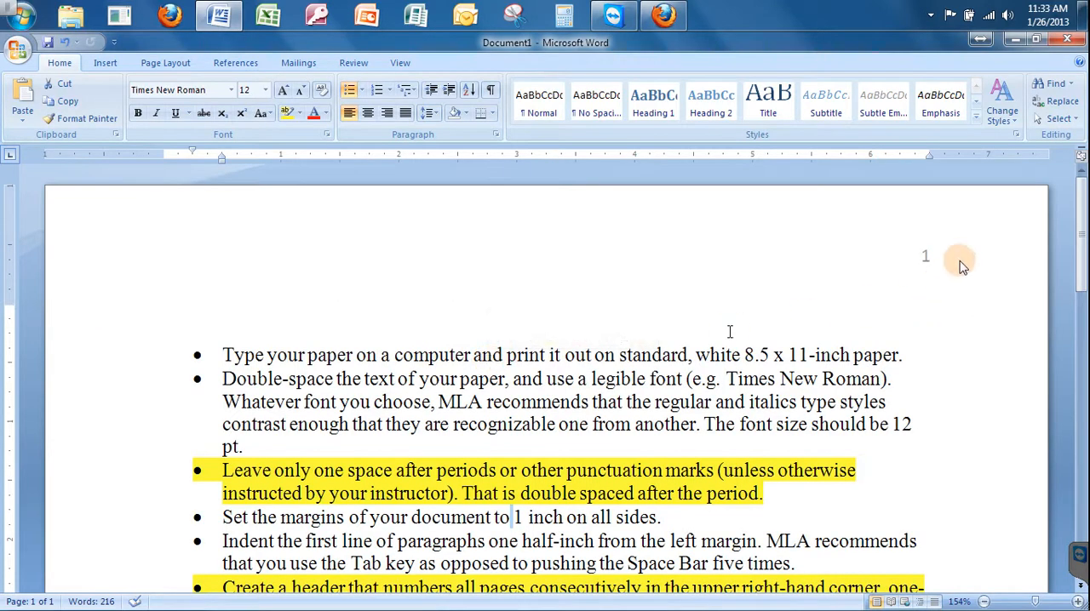
Add an empty paragraph without a bullet after the last bullet of the list.
left_click_drag(1083, 247, 1079, 352)
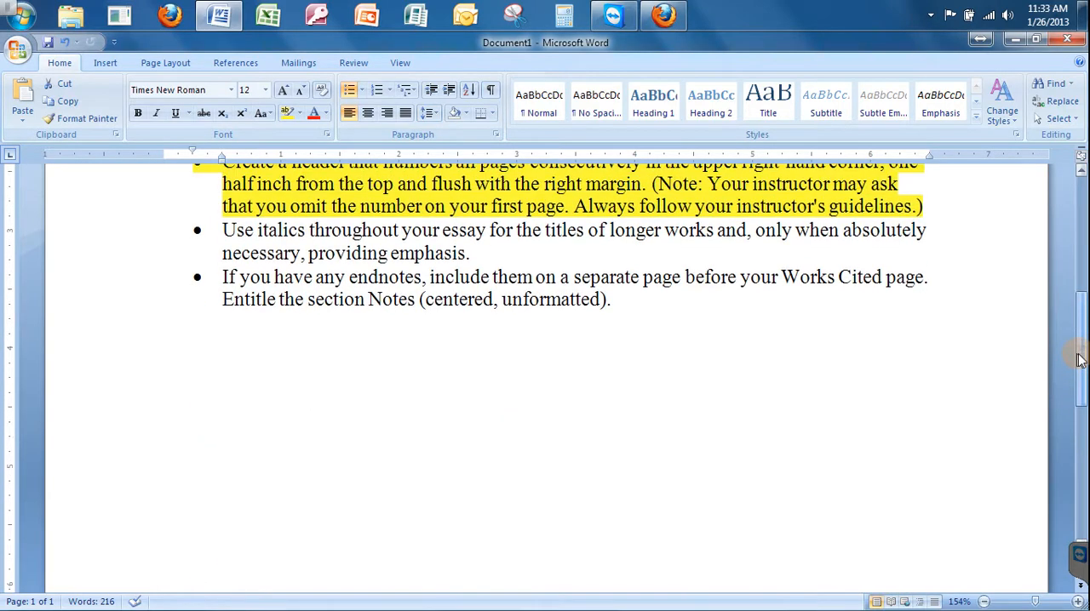
left_click(693, 357)
key("Return")
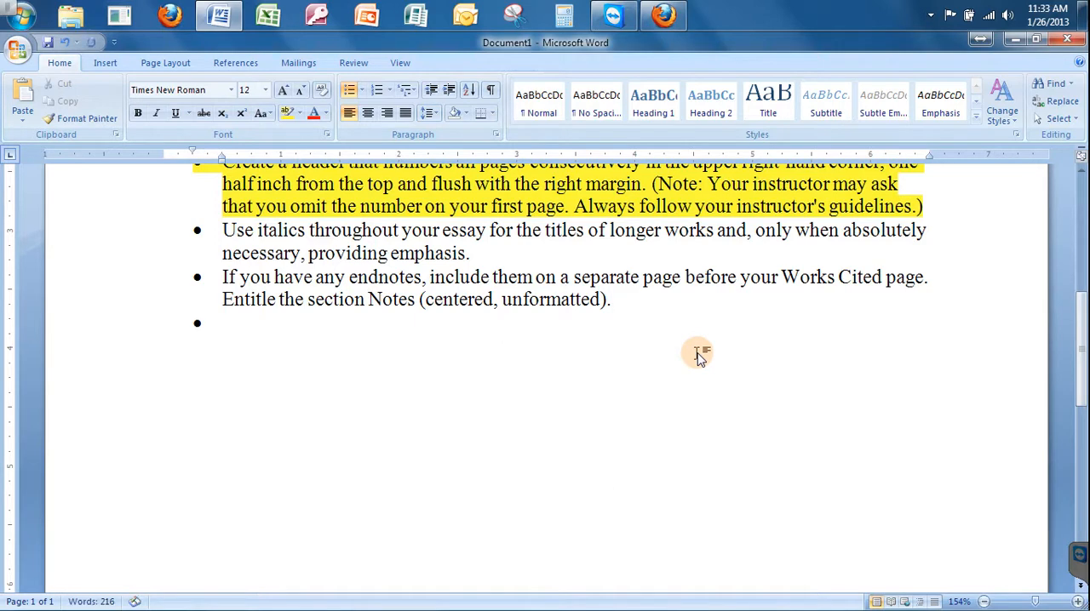
key("Return")
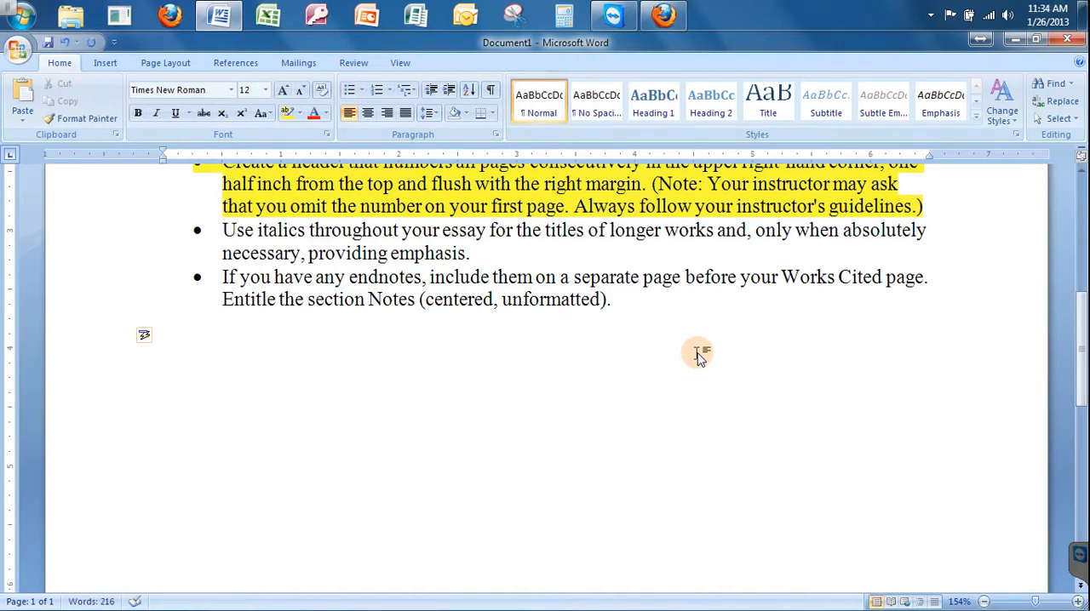
Insert a page break below the list to preview the second page's header number and undo it.
left_click(101, 63)
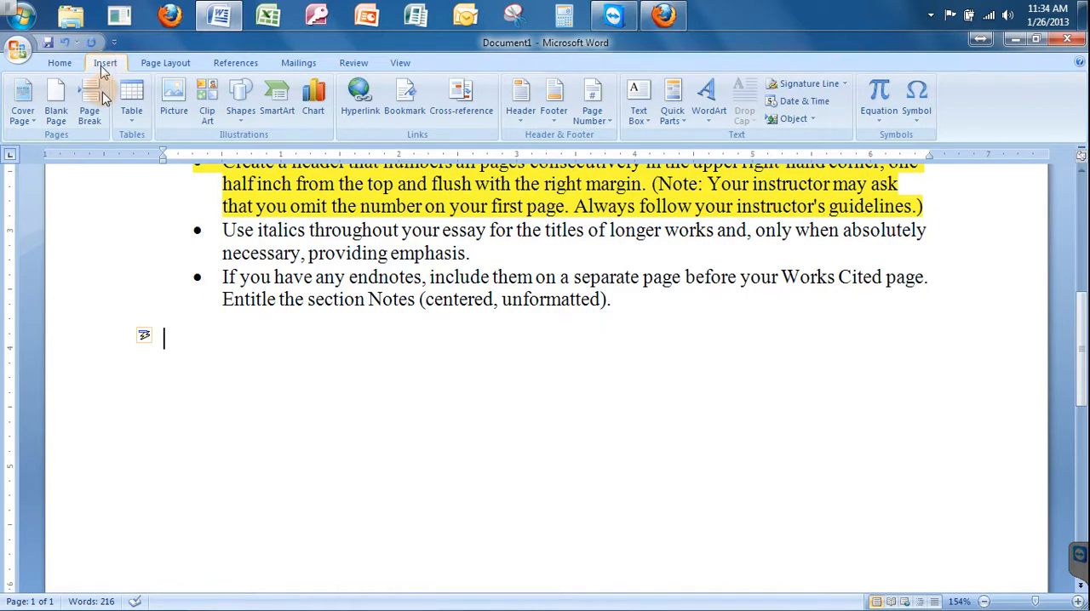
left_click(94, 104)
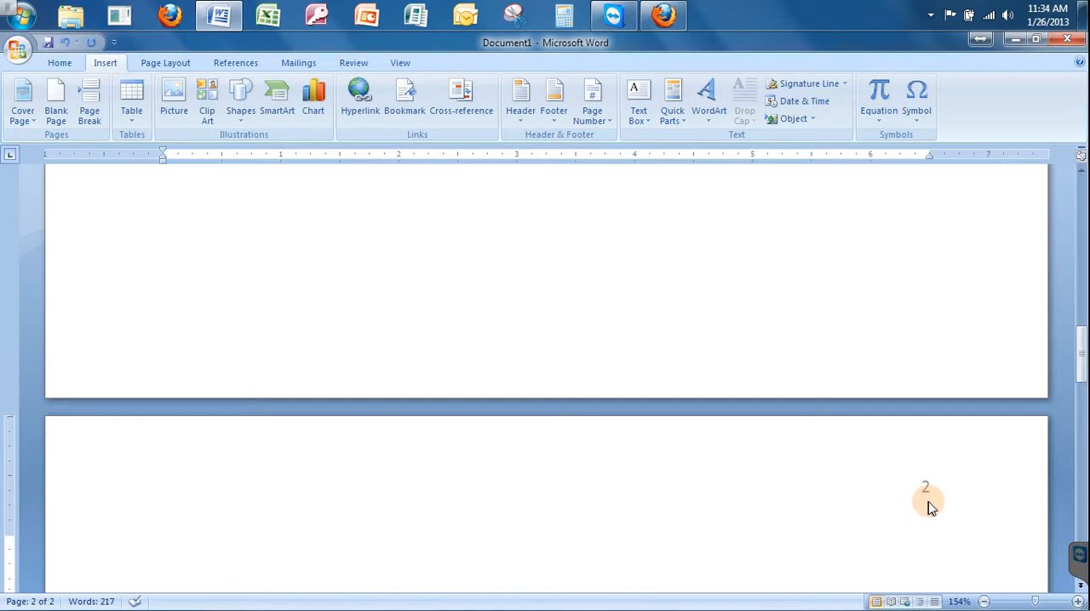
key("ctrl+z")
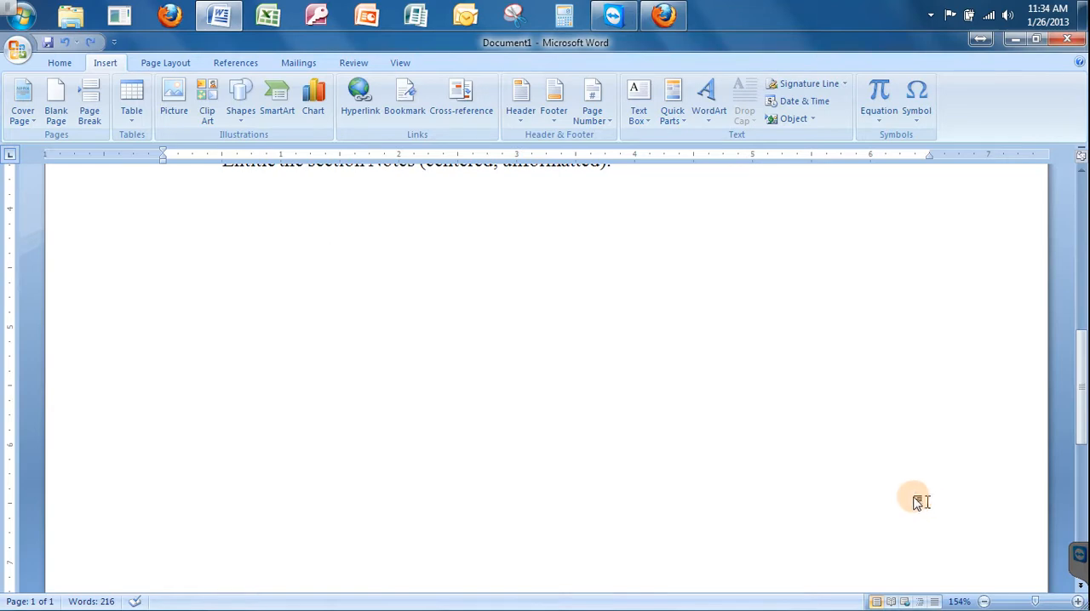
Open the page header for editing and increase its distance from the top to 1.2".
left_click_drag(1077, 368, 1083, 200)
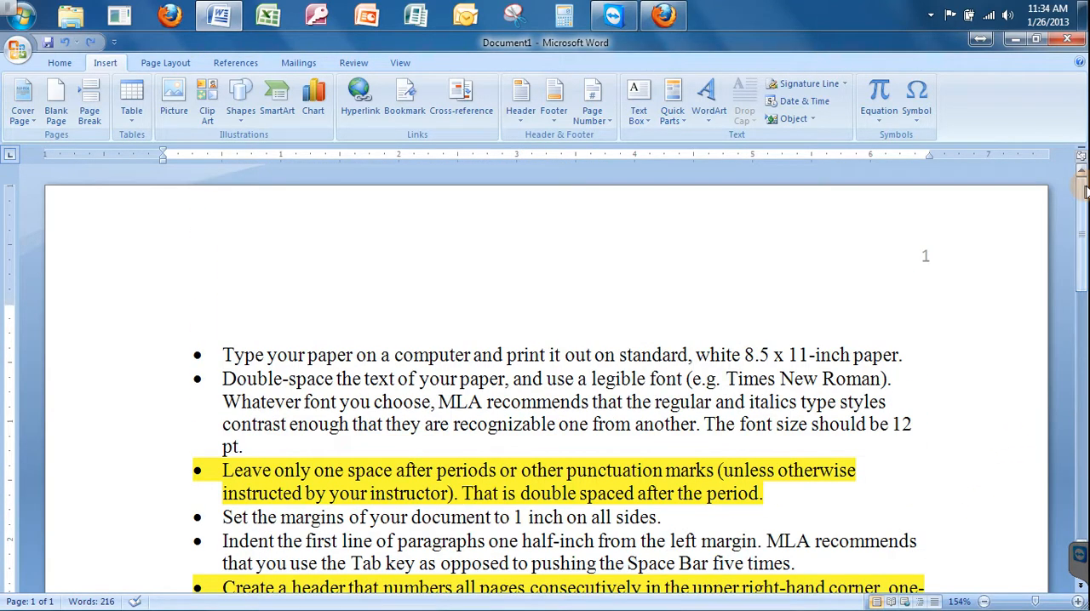
double_click(401, 255)
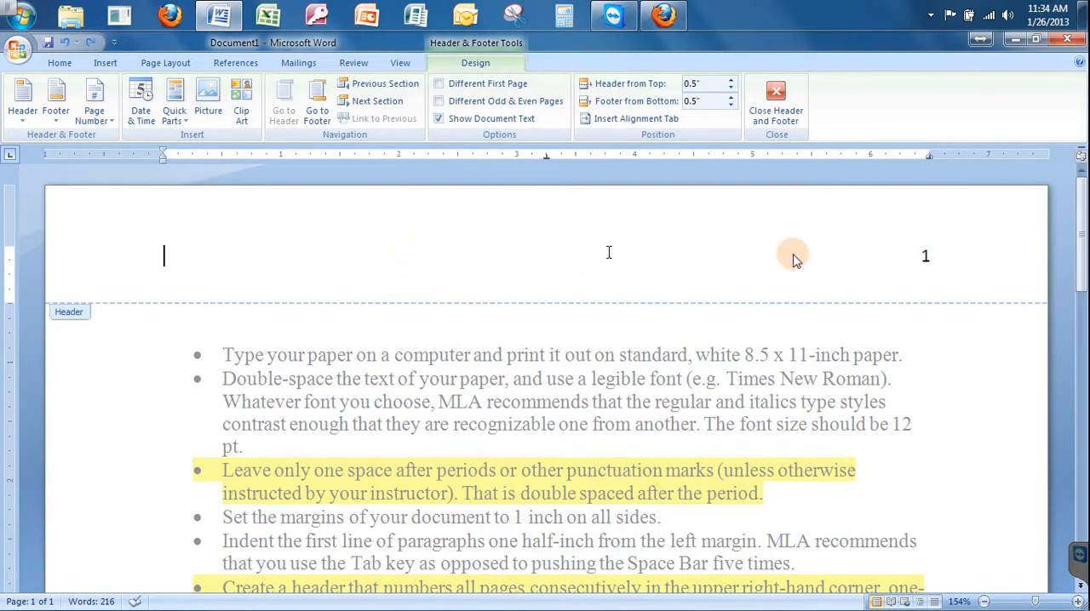
left_click(929, 259)
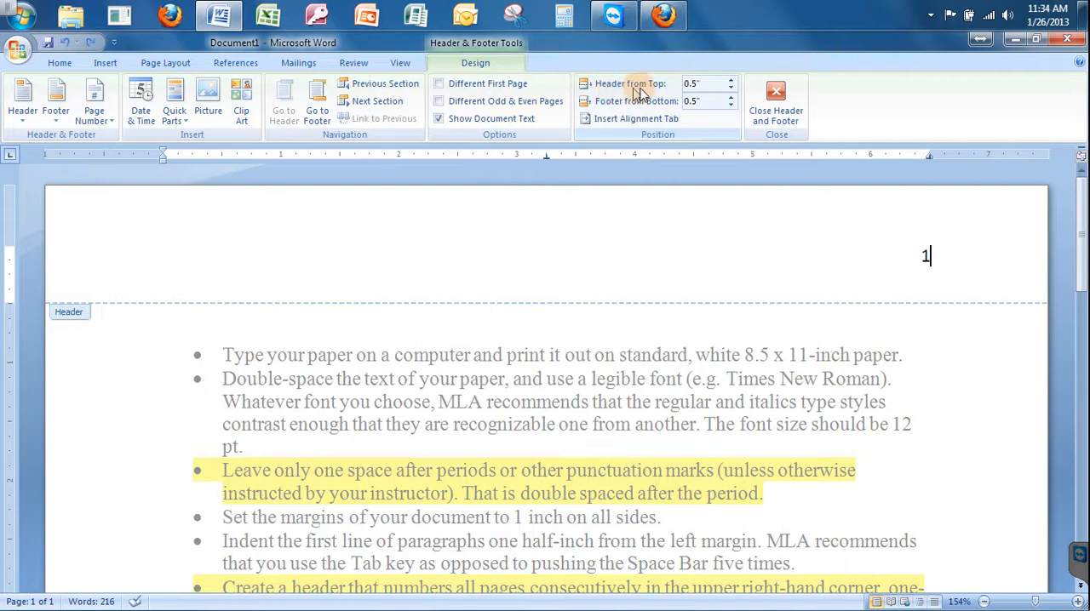
left_click(730, 80)
left_click(729, 80)
left_click(730, 80)
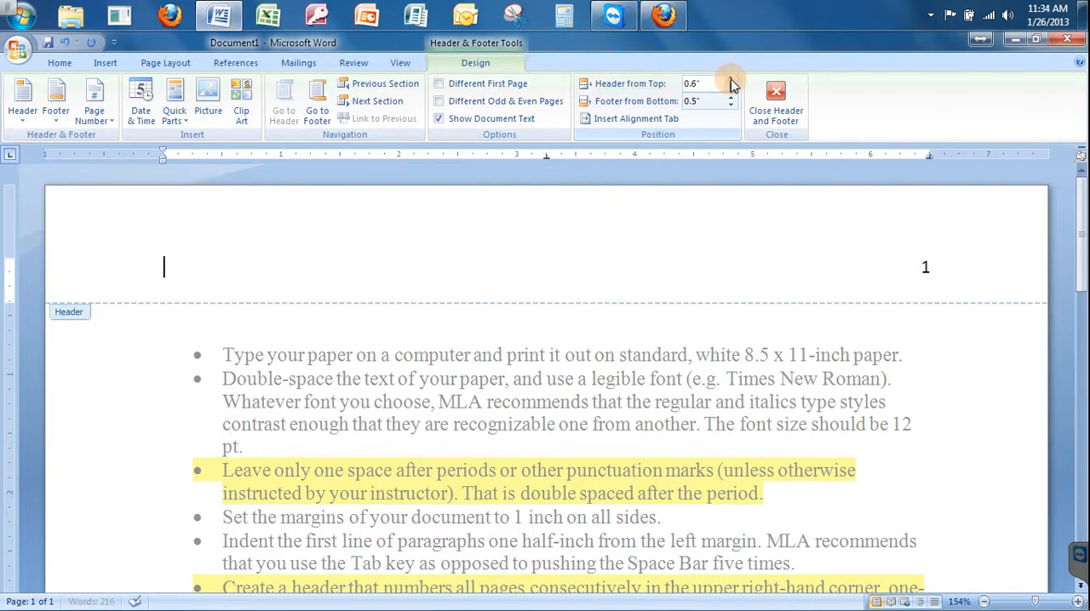
left_click(730, 80)
left_click(729, 80)
left_click(729, 81)
left_click(730, 80)
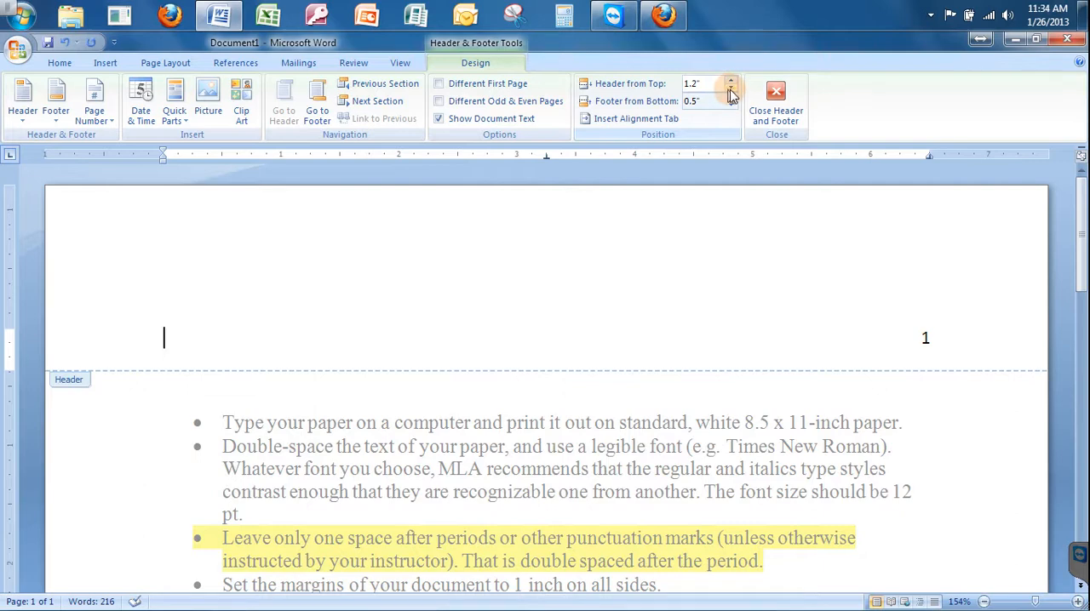
Set the header's distance from the top to 0.5" and close the header.
left_click(729, 90)
left_click(728, 89)
left_click(729, 90)
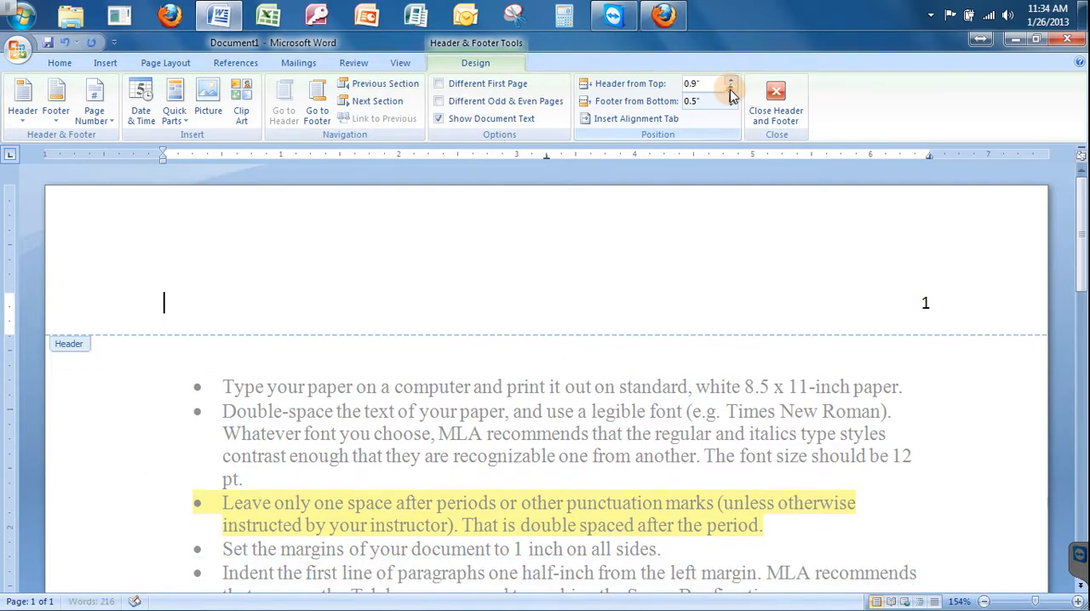
left_click(729, 89)
left_click(729, 89)
left_click(730, 90)
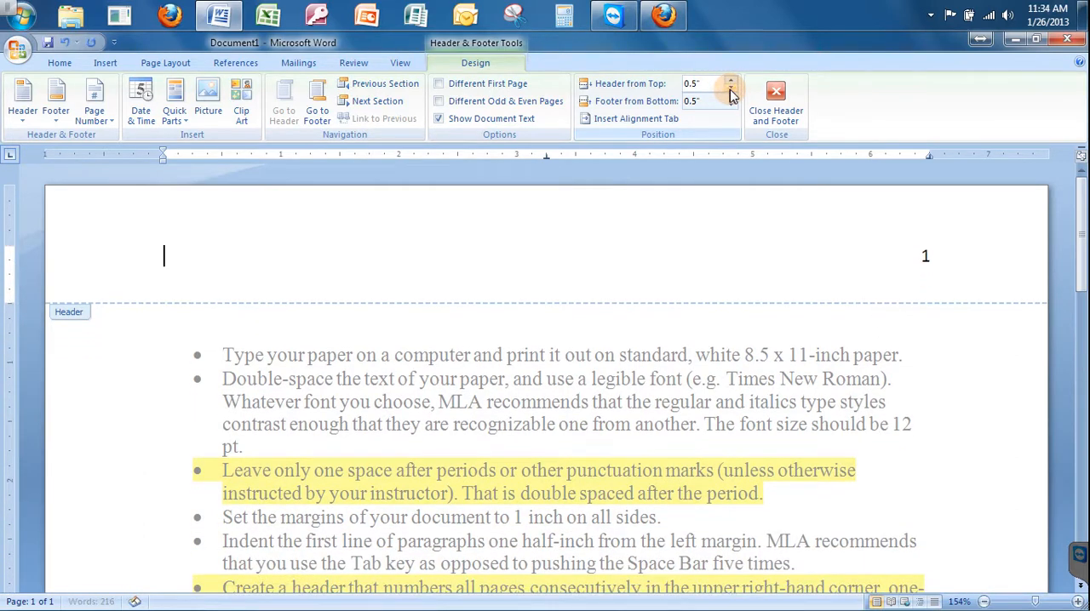
triple_click(844, 245)
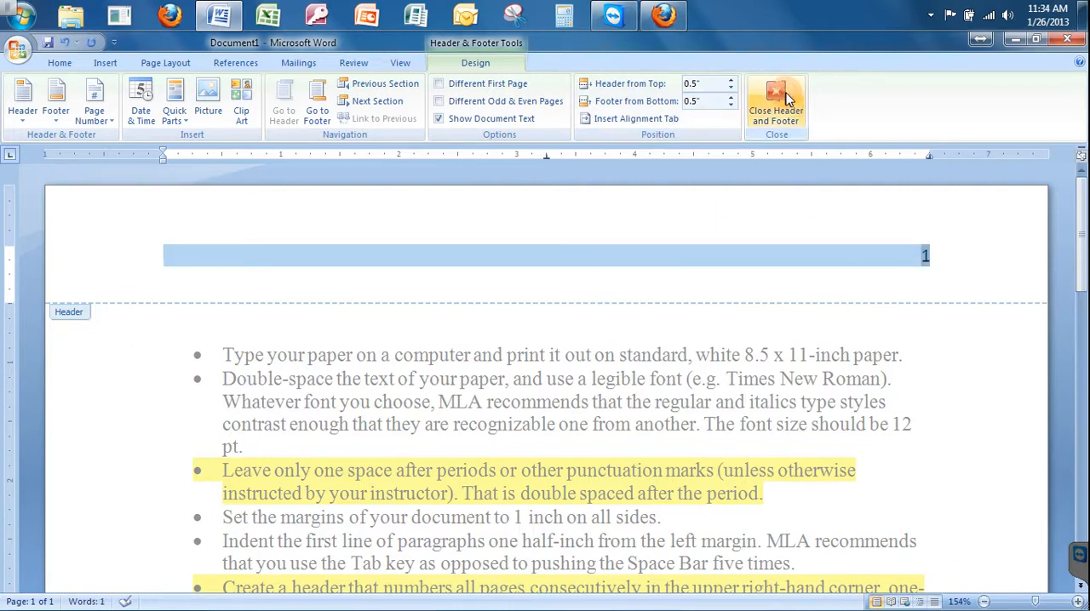
left_click(785, 98)
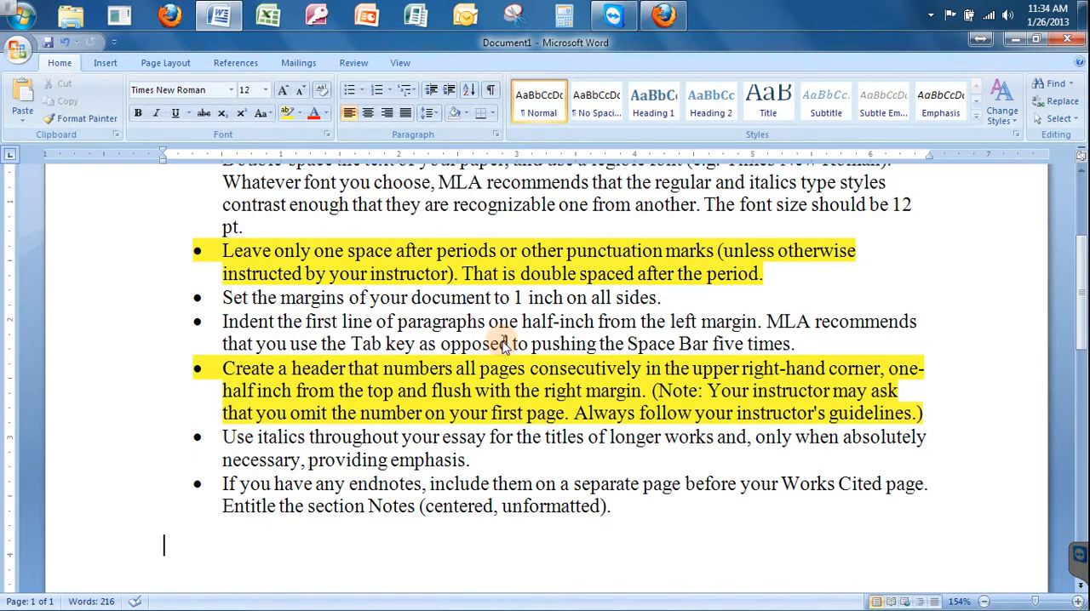
Make the word "Note" bold in the highlighted bullet about creating a header.
left_click(668, 393)
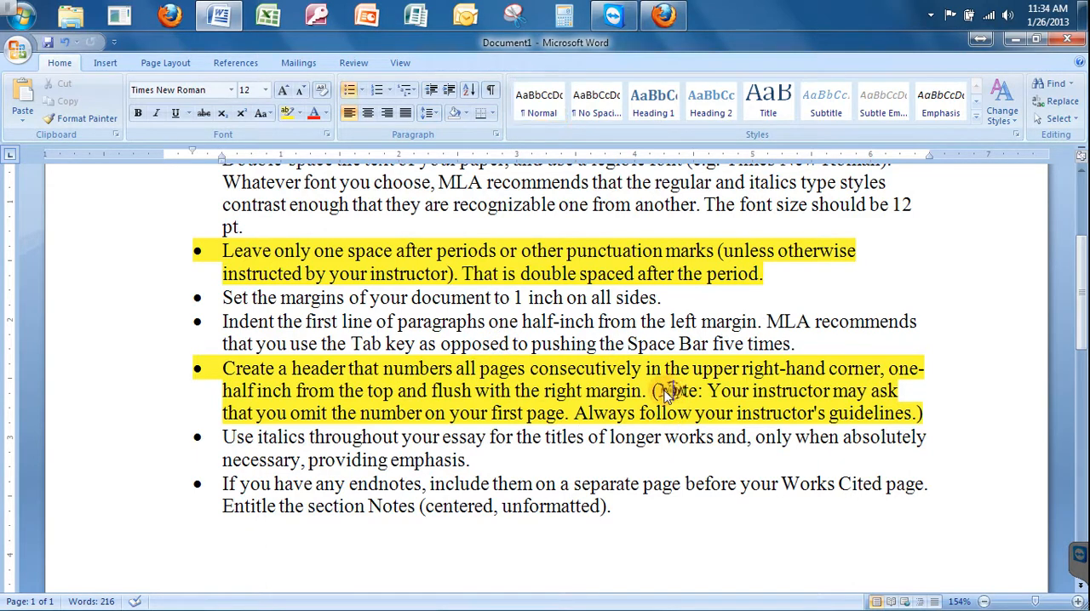
left_click_drag(659, 390, 700, 391)
left_click(138, 114)
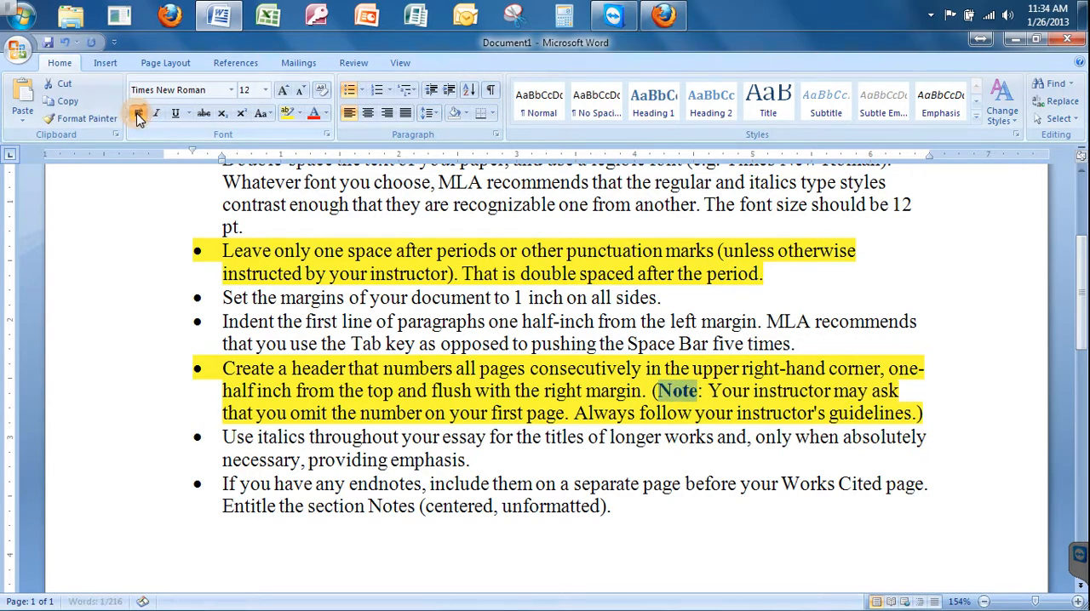
left_click(317, 413)
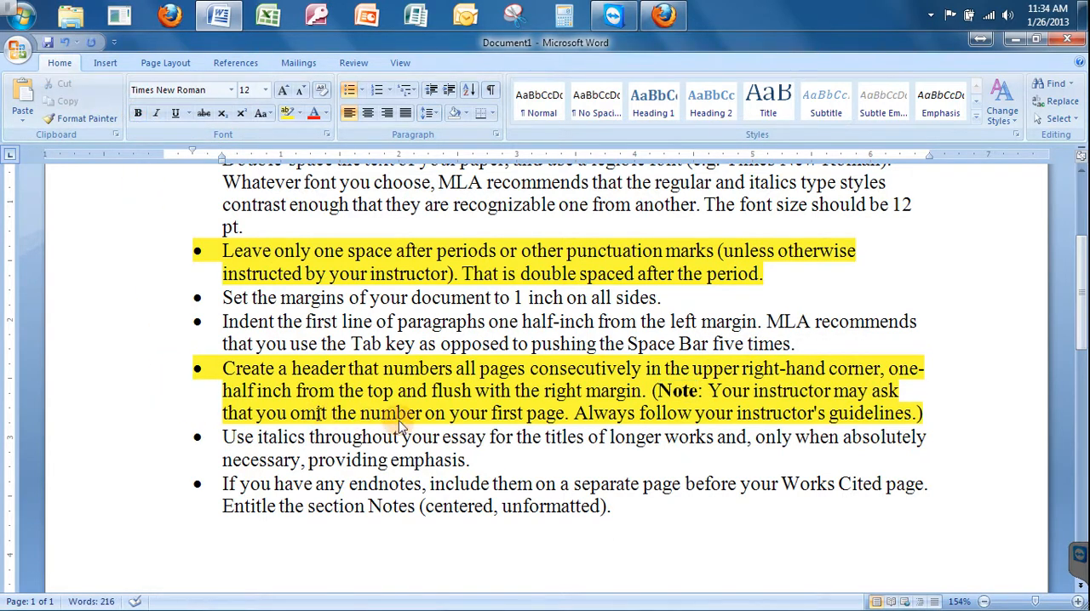
double_click(508, 417)
left_click(562, 416)
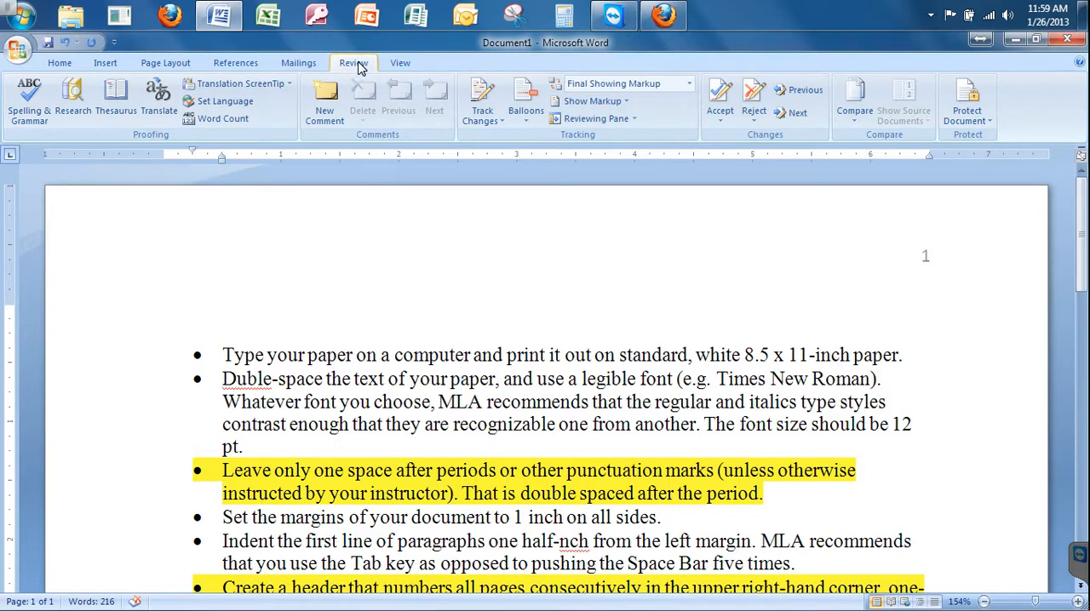
Run the spelling and grammar check, changing "Duble" to "Double" and "nch" to "inch".
left_click(34, 119)
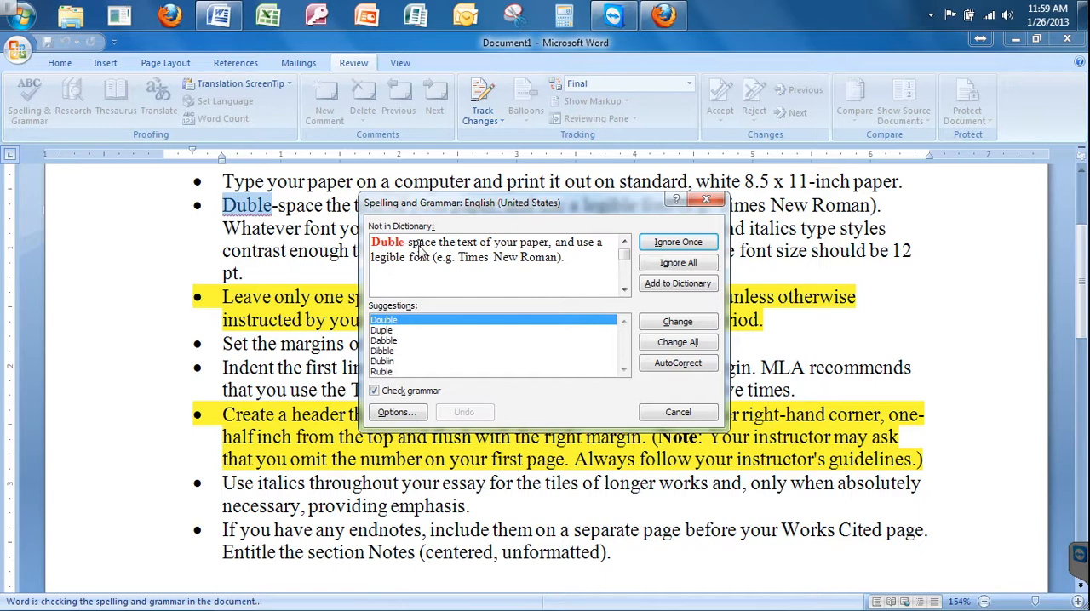
left_click(388, 322)
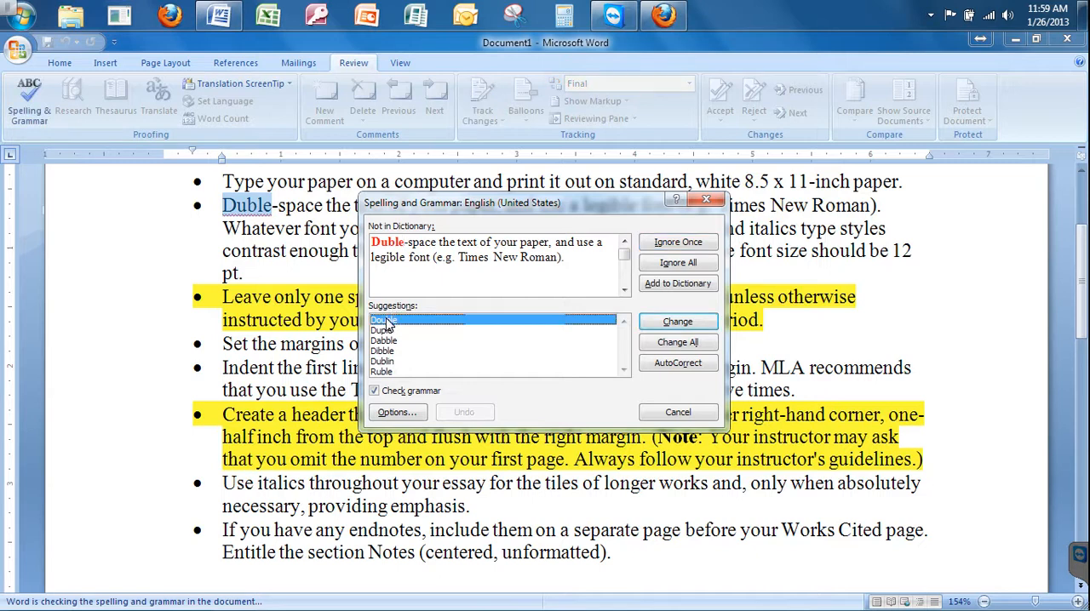
left_click(672, 322)
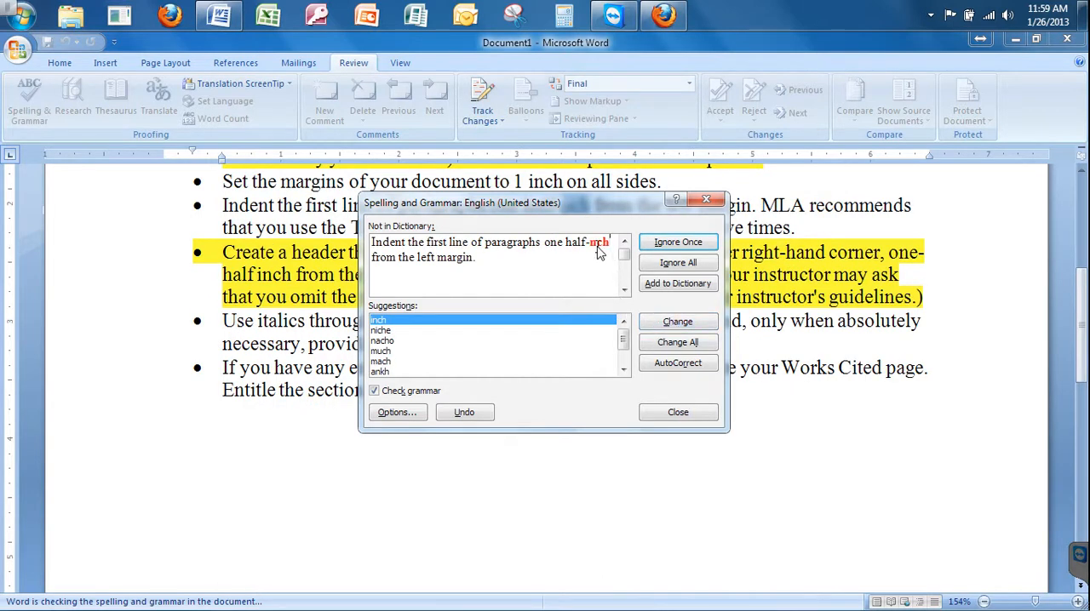
left_click(670, 322)
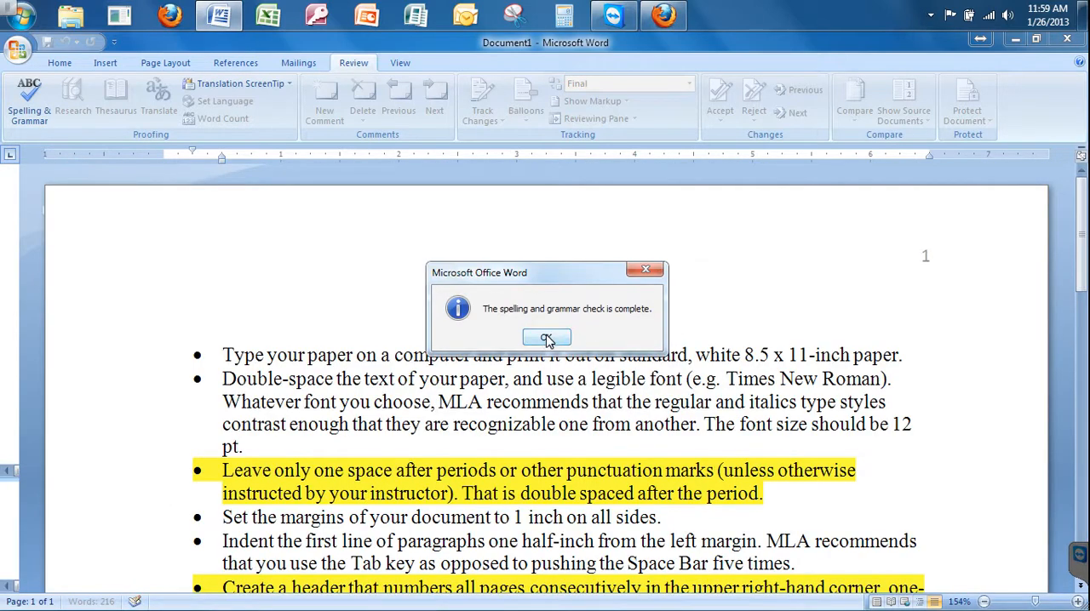
left_click(550, 337)
Replace "If you have" with "having" at the start of the last bullet about endnotes.
scroll(429, 361, "down", 5)
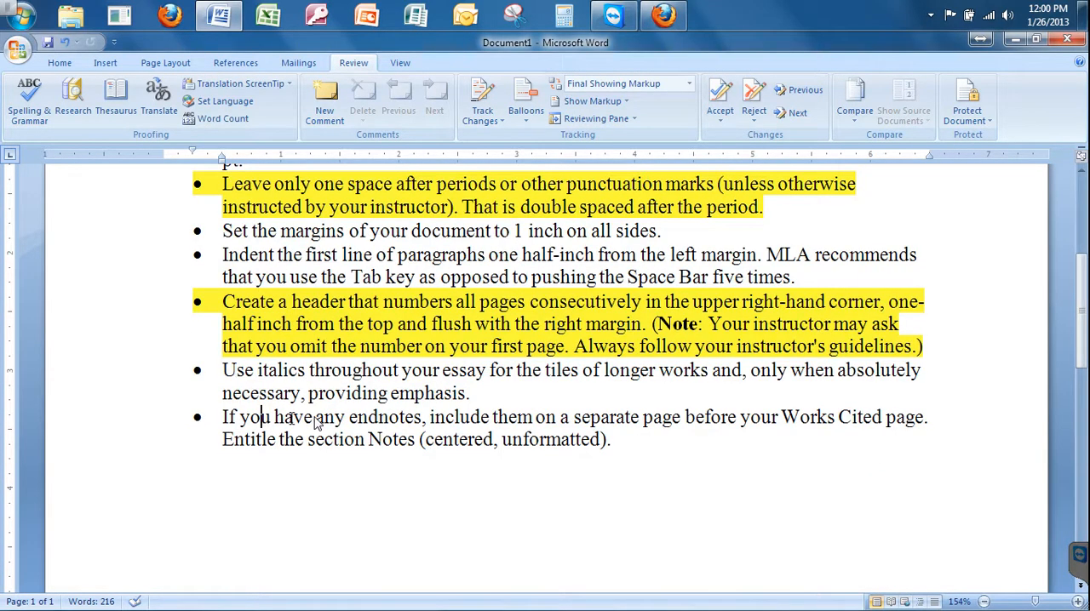
left_click_drag(315, 419, 221, 418)
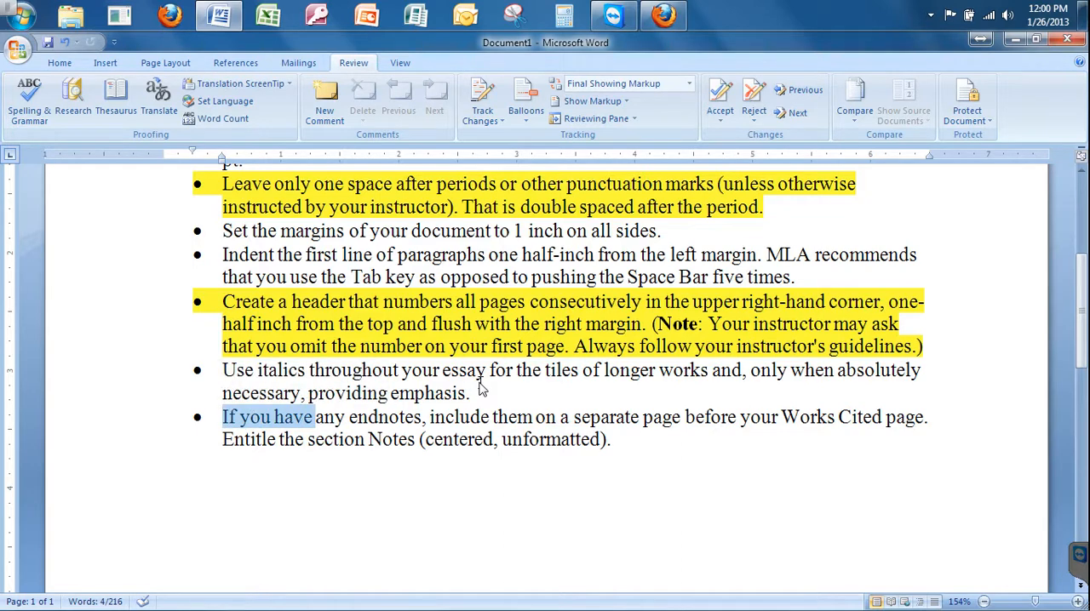
type("hacing")
key("BackSpace")
key("BackSpace")
key("BackSpace")
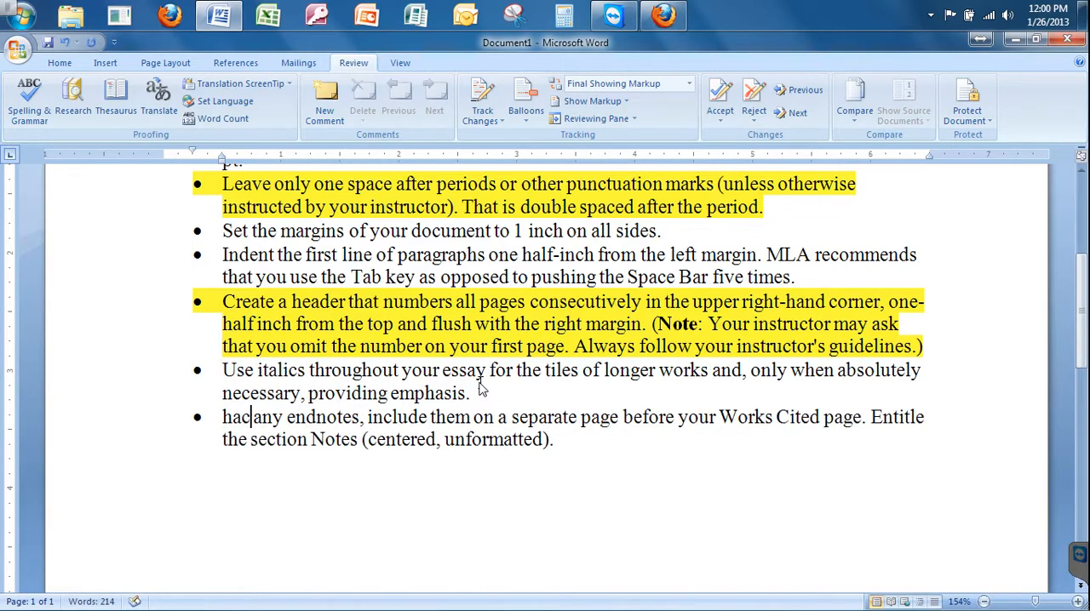
key("BackSpace")
type("ving")
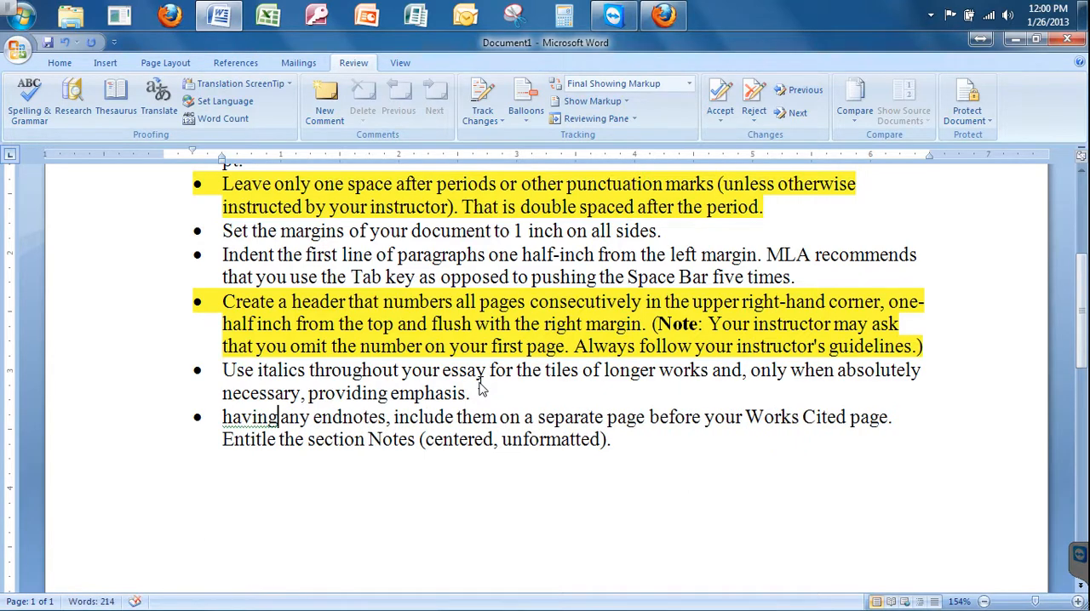
Run the spelling and grammar check on the last bullet about endnotes and close it without accepting the suggested capitalization.
left_click(482, 388)
left_click(259, 417)
left_click(29, 98)
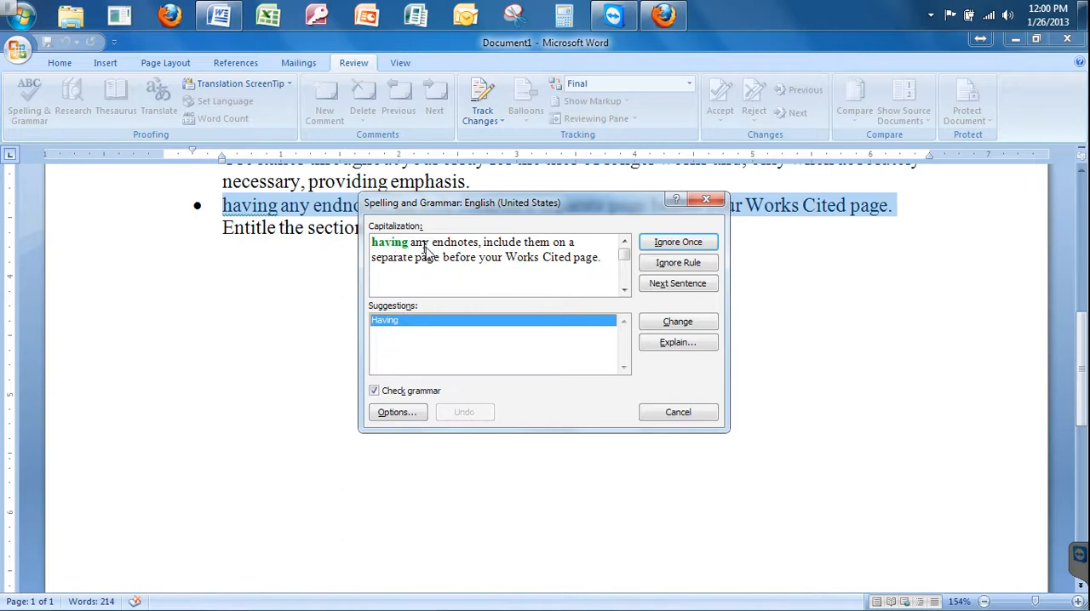
left_click(703, 204)
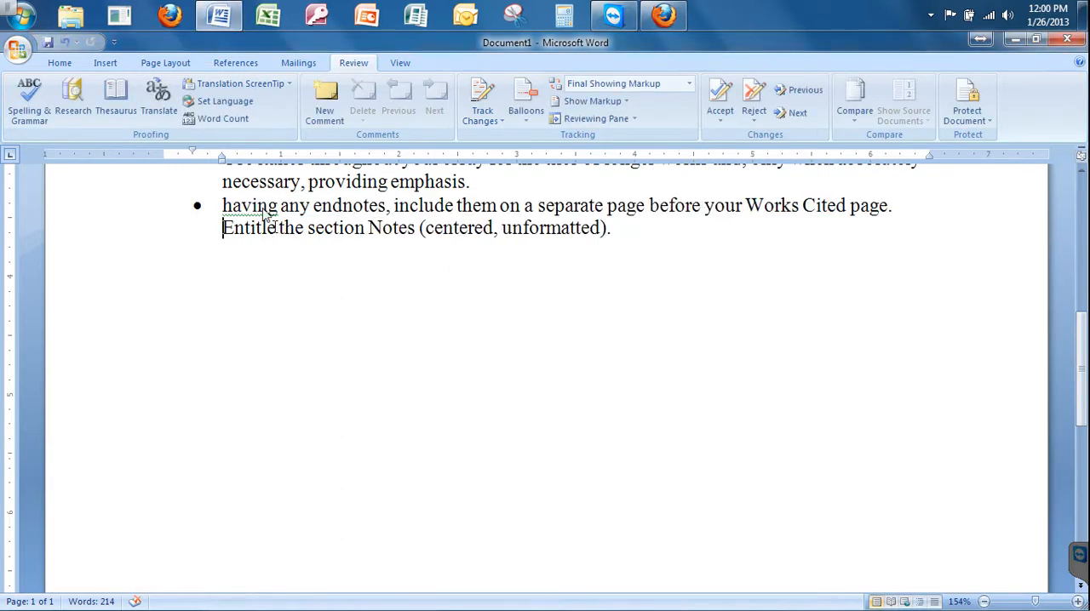
Replace "having" with "If you have" at the start of the last bullet, and open the save dialog and cancel it.
double_click(258, 208)
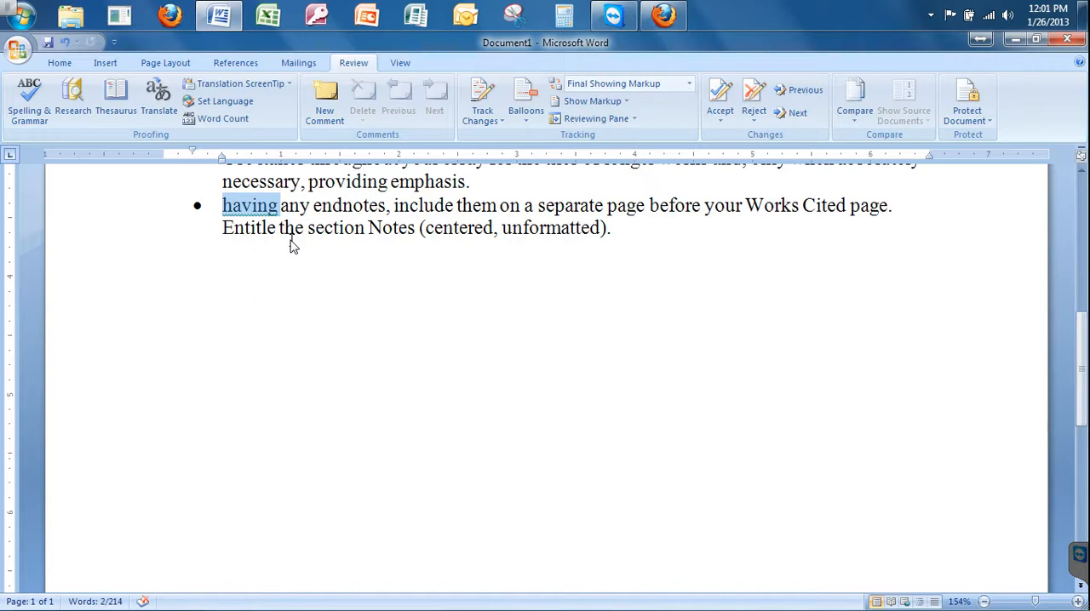
type("If you have")
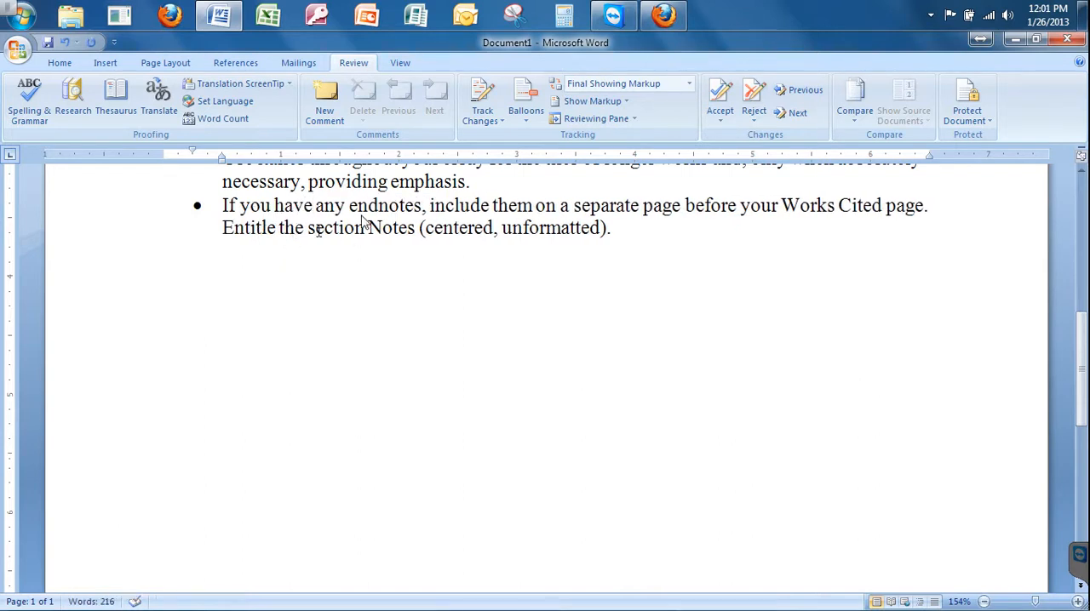
left_click(48, 47)
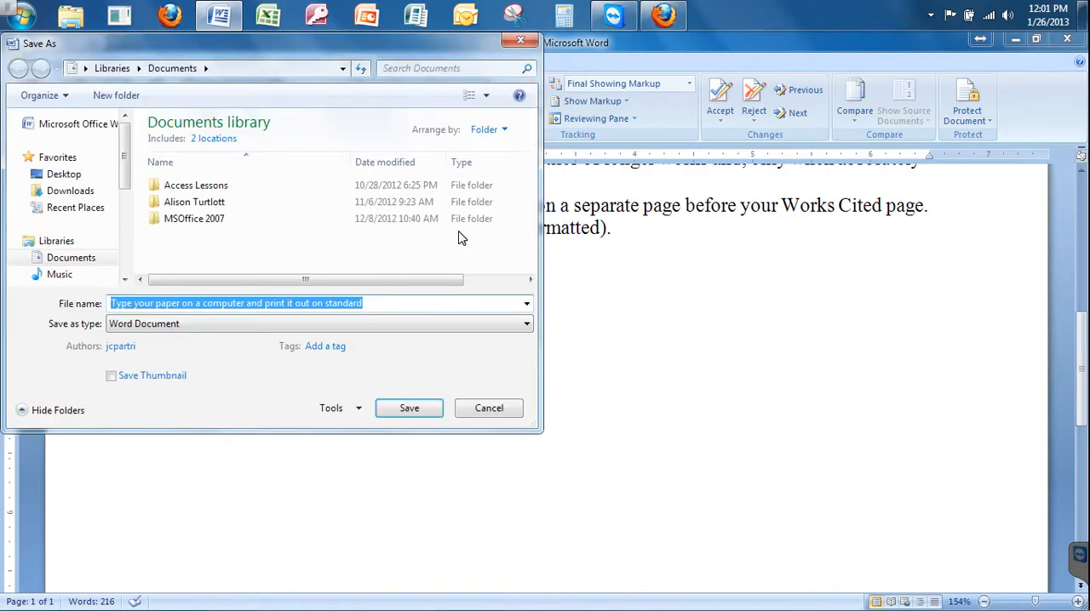
left_click(506, 411)
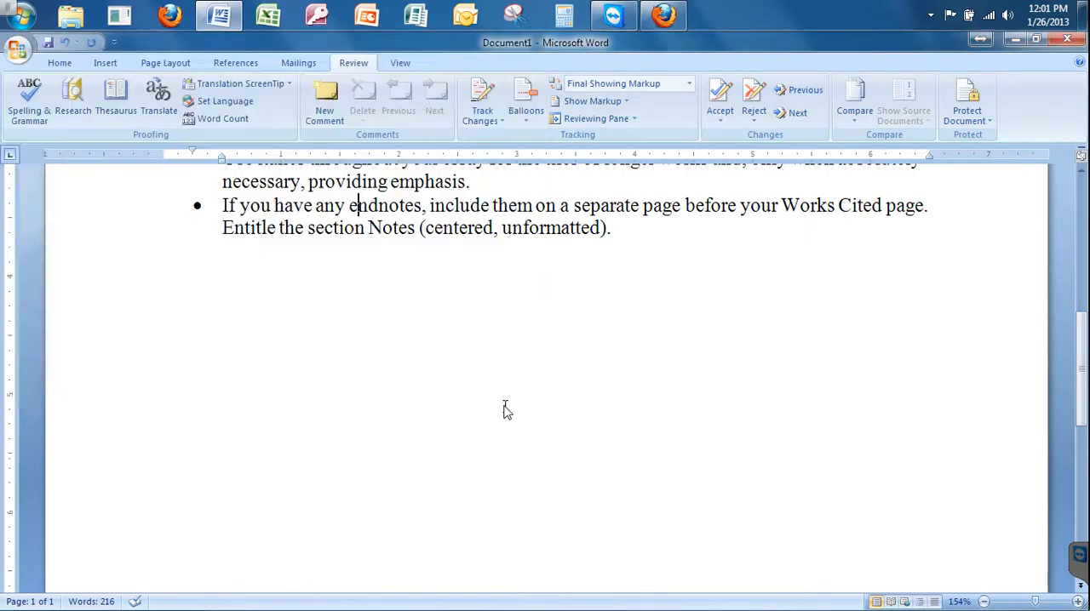
Check the document's word count statistics with textboxes, footnotes and endnotes included, and close them.
left_click(562, 229)
scroll(562, 234, "up", 4)
scroll(562, 236, "up", 3)
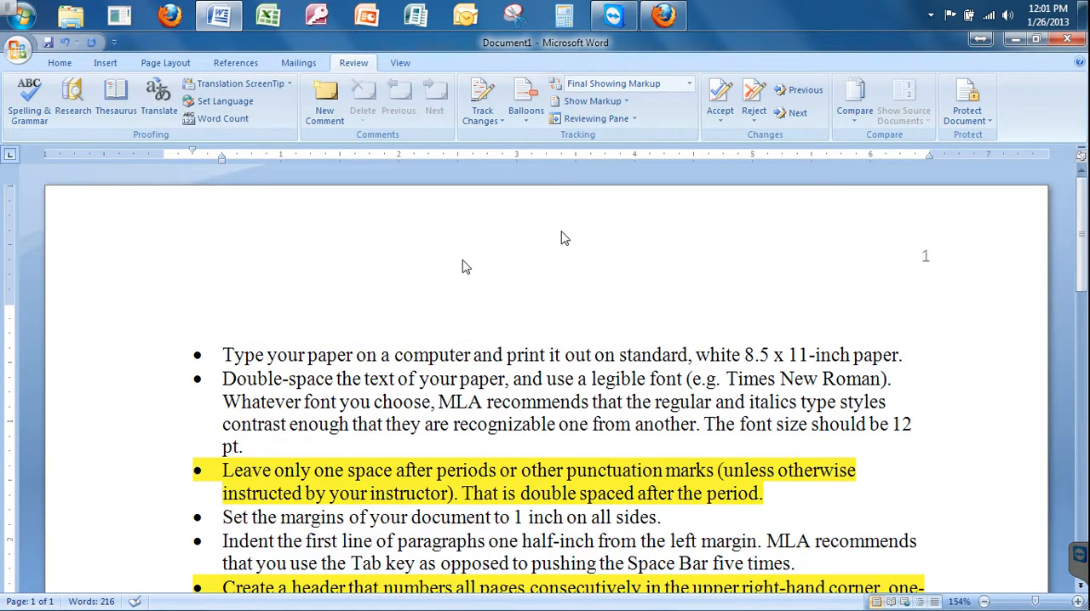
left_click(368, 355)
left_click(218, 120)
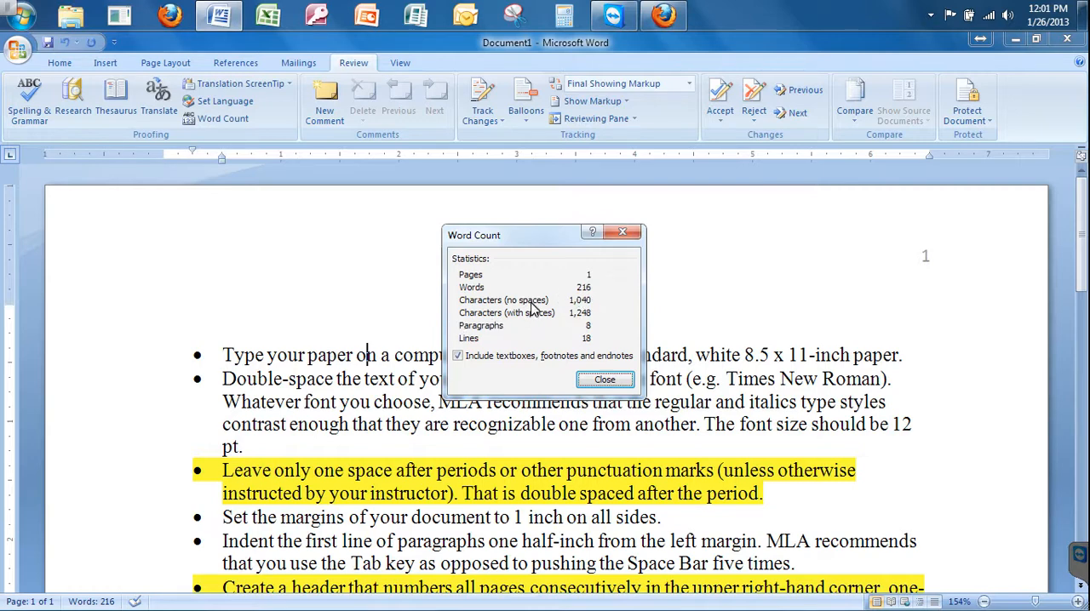
left_click(456, 356)
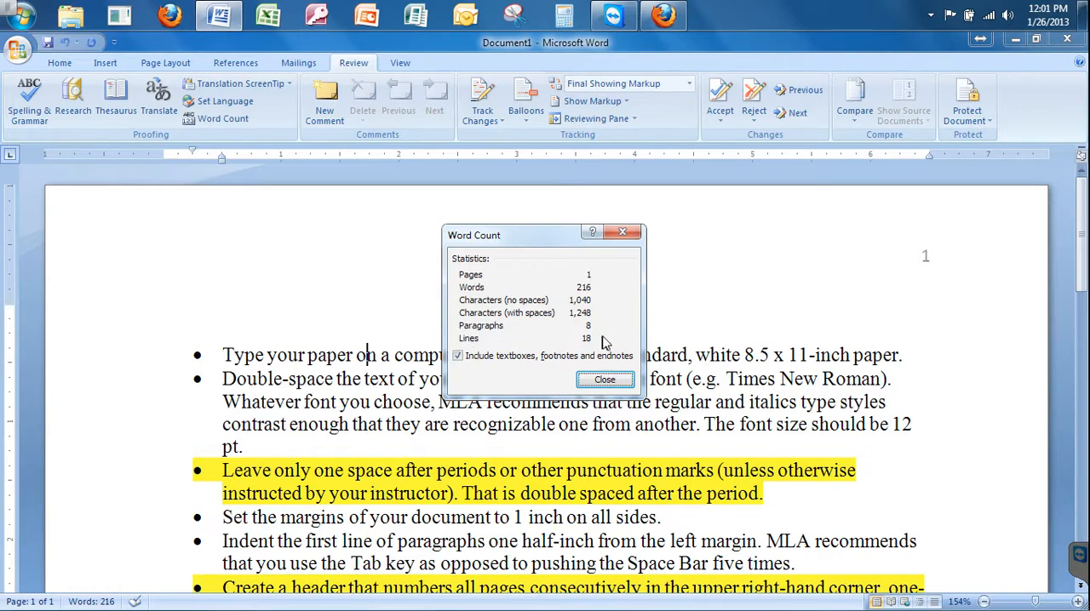
left_click(605, 381)
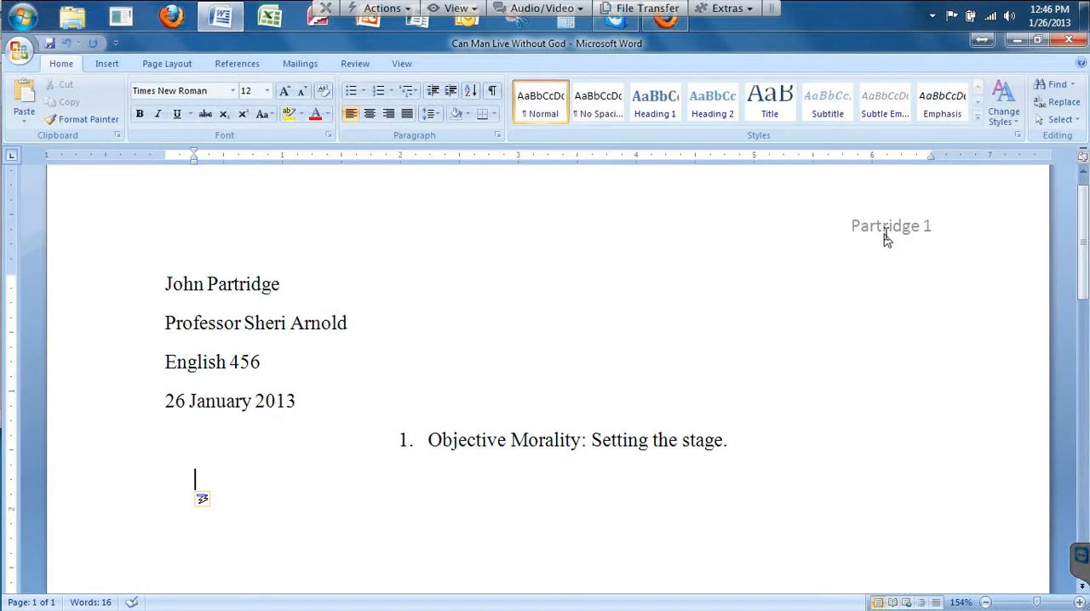
Examine the sample essay's page header and its heading lines for student name, professor, course, date and title.
double_click(536, 230)
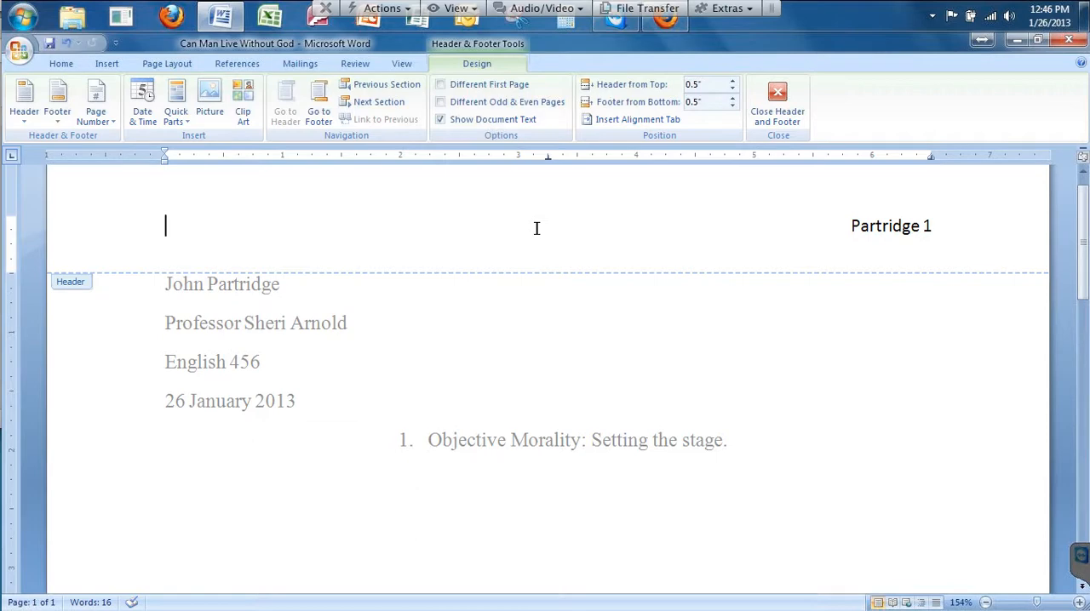
double_click(537, 364)
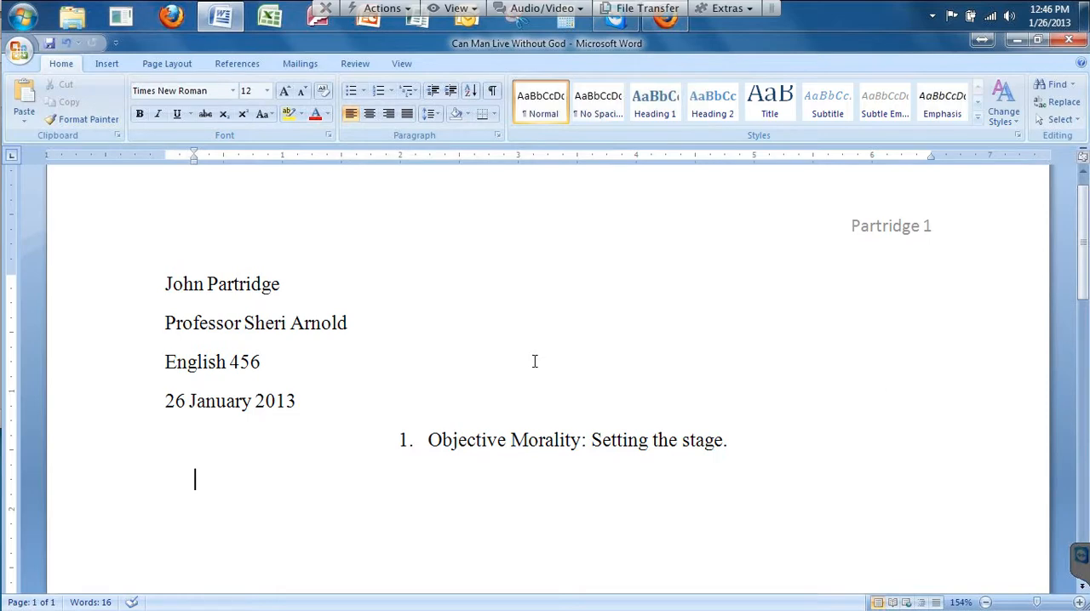
left_click(293, 282)
left_click(365, 329)
left_click(261, 362)
left_click(304, 397)
left_click(575, 475)
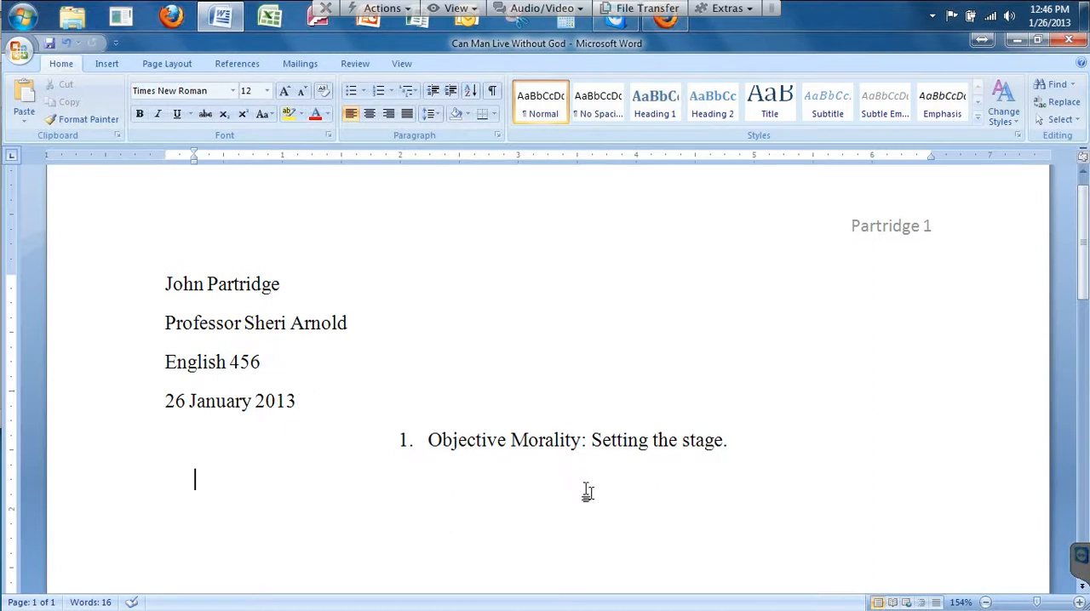